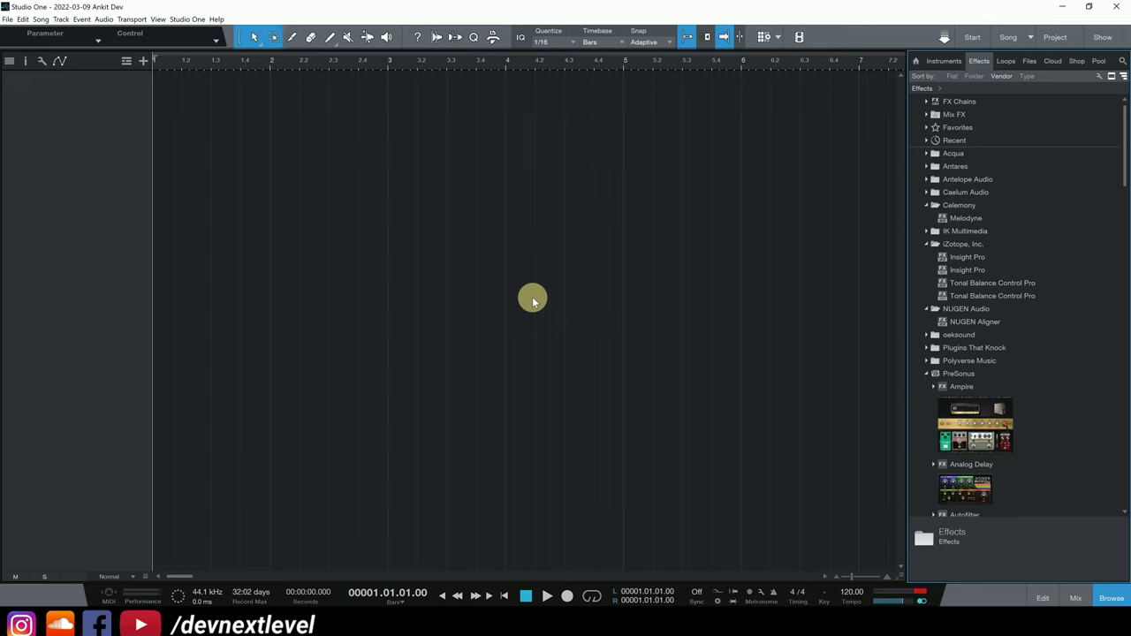
Import the vocal recording from its project folder on the Projects (F:) drive as an audio track at the song start.
left_click(289, 624)
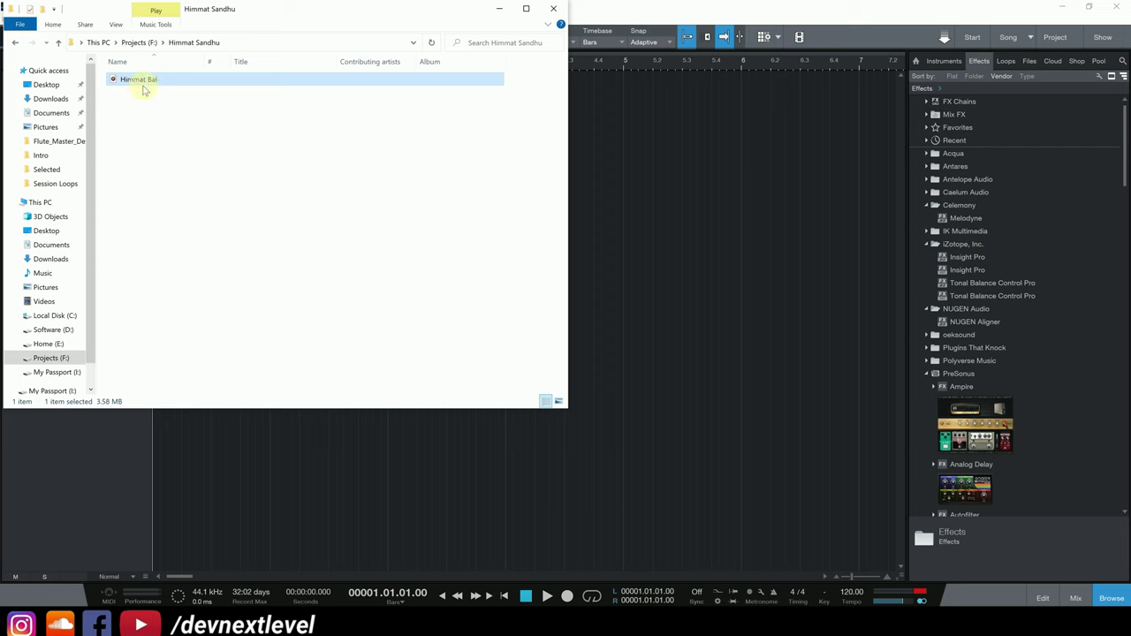
left_click_drag(138, 86, 178, 106)
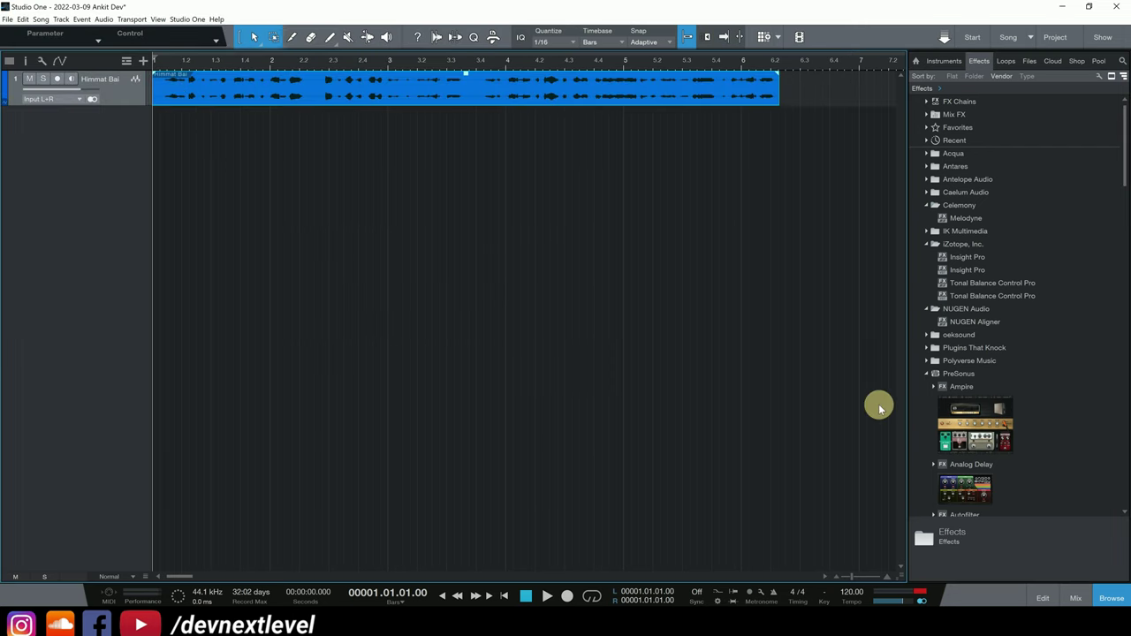
Set the song tempo to 90 BPM and play back the imported vocal.
left_click(851, 591)
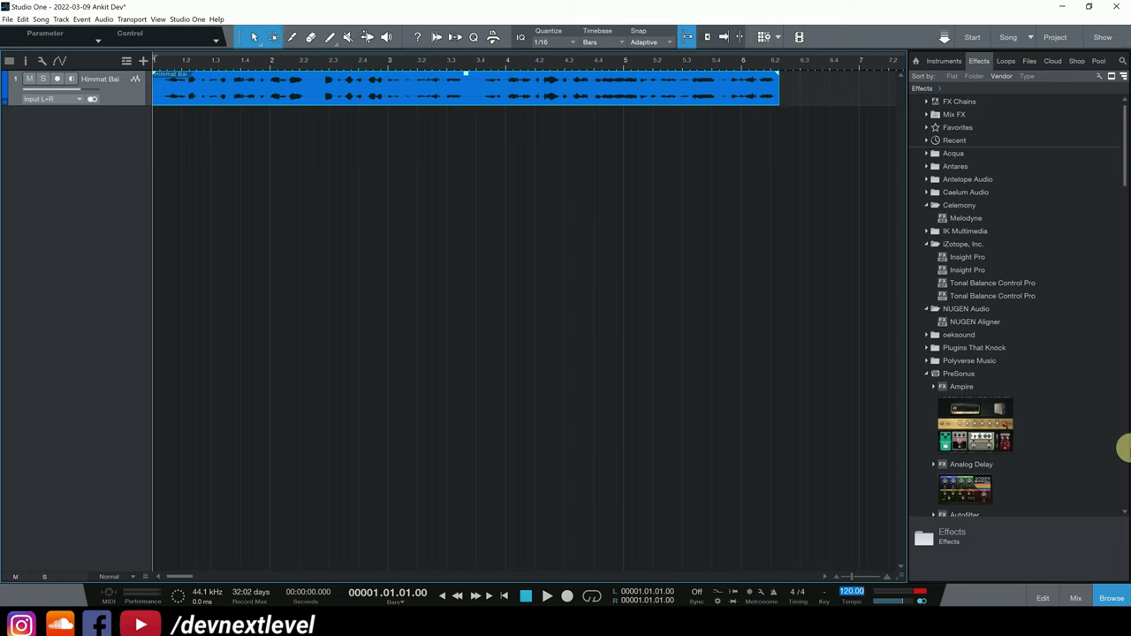
type("90")
key("Return")
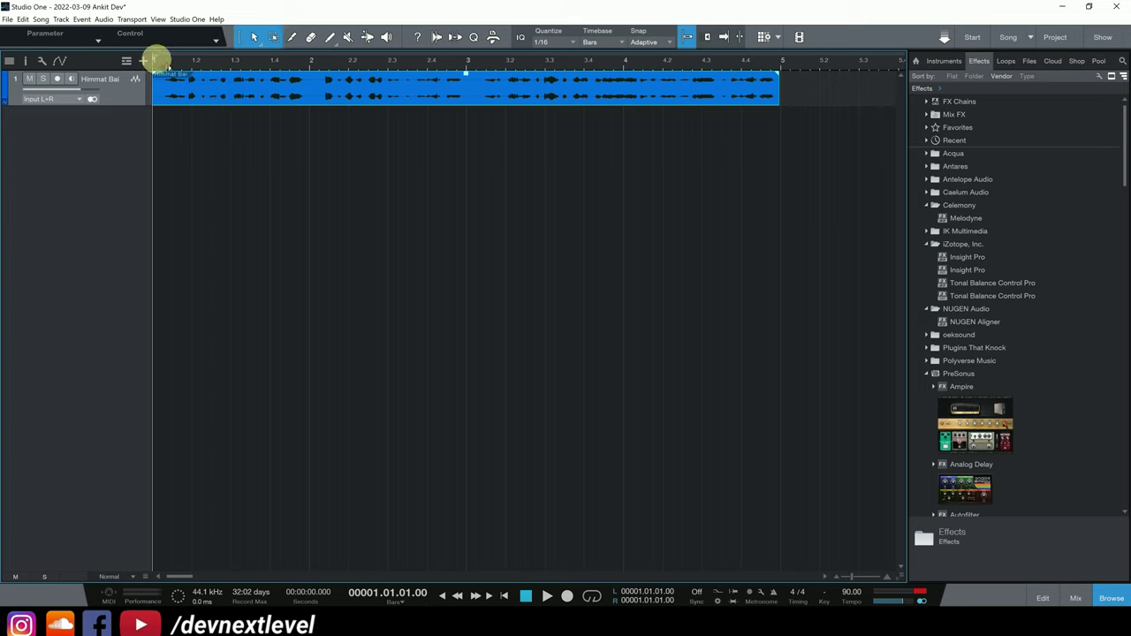
key("space")
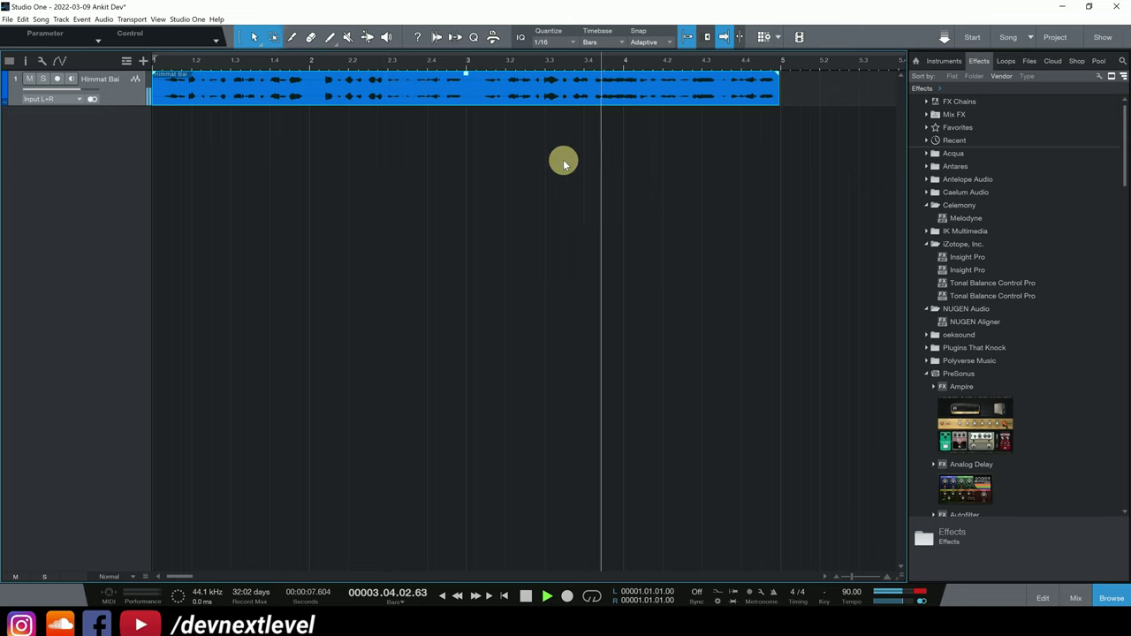
key("space")
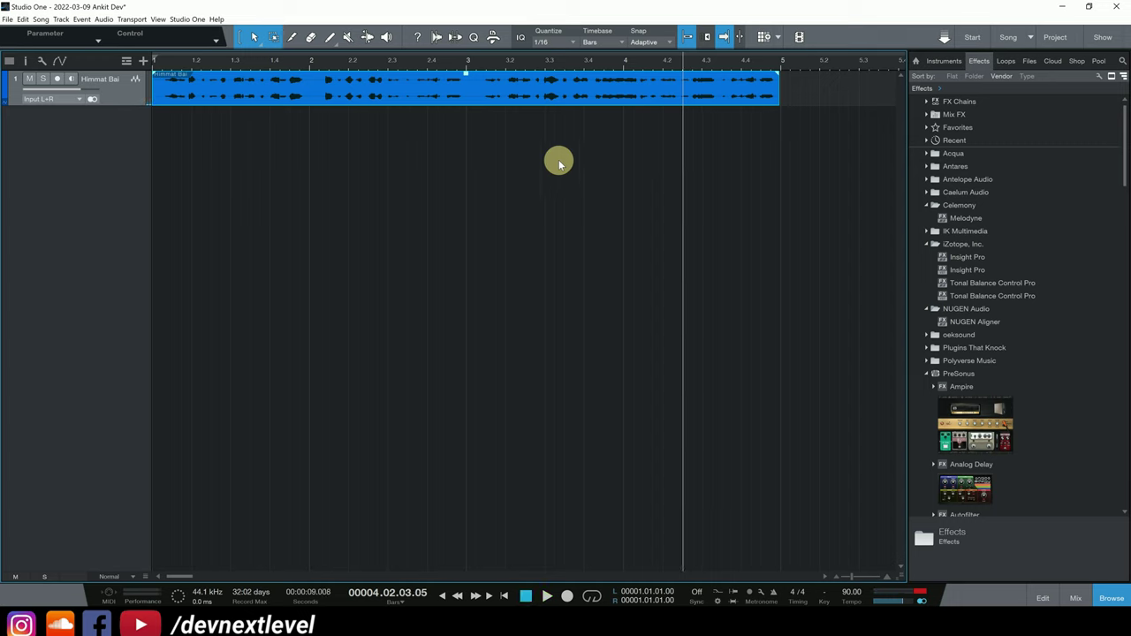
Check the Studio One Installation window for the Celemony Melodyne Essential package and its installation status.
left_click(180, 19)
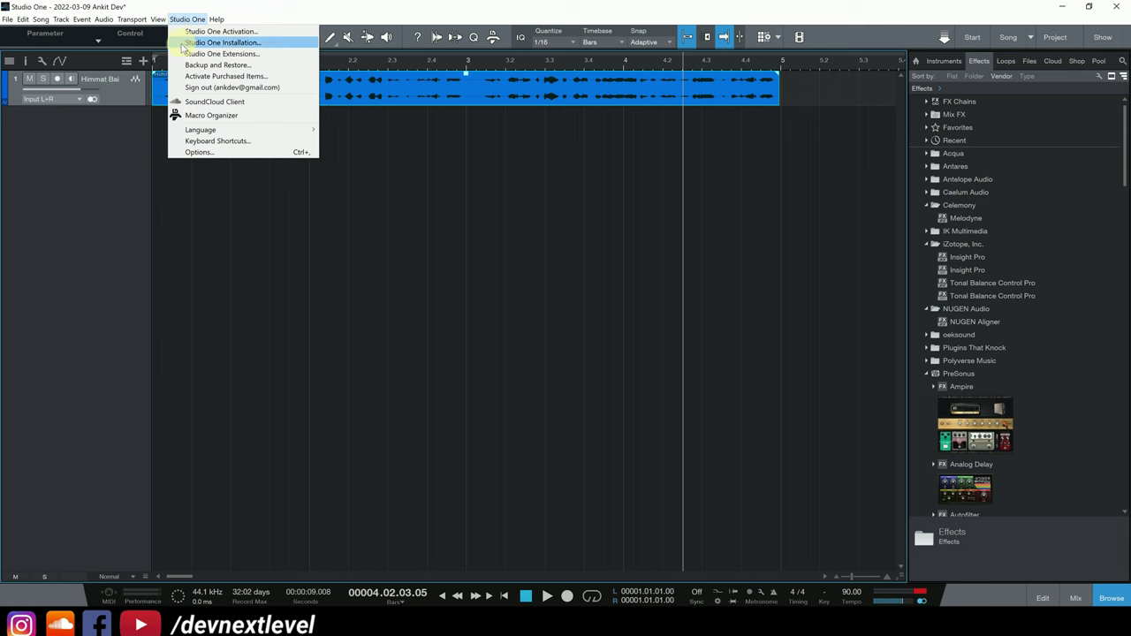
left_click(180, 43)
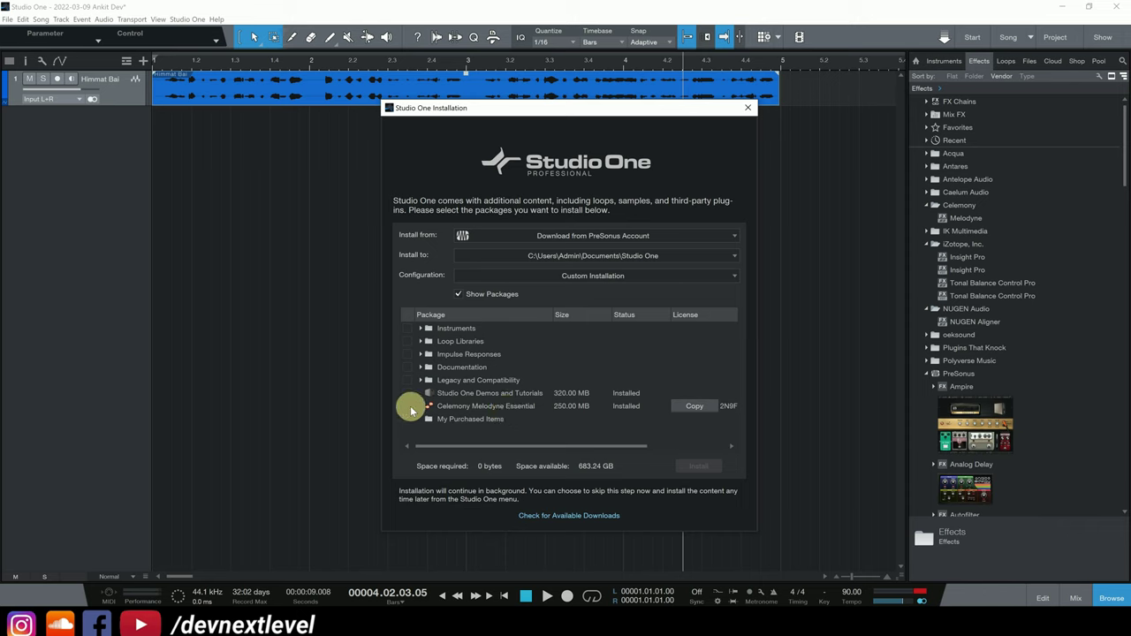
left_click(747, 108)
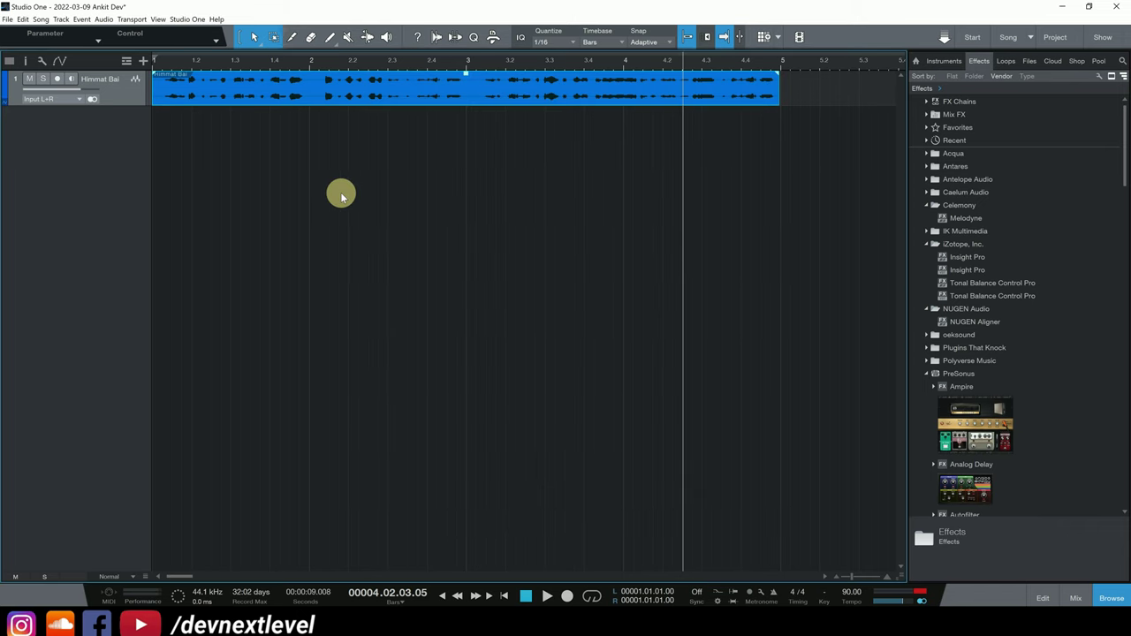
Open the vocal event for editing with Melodyne and bring its notes into view.
right_click(383, 98)
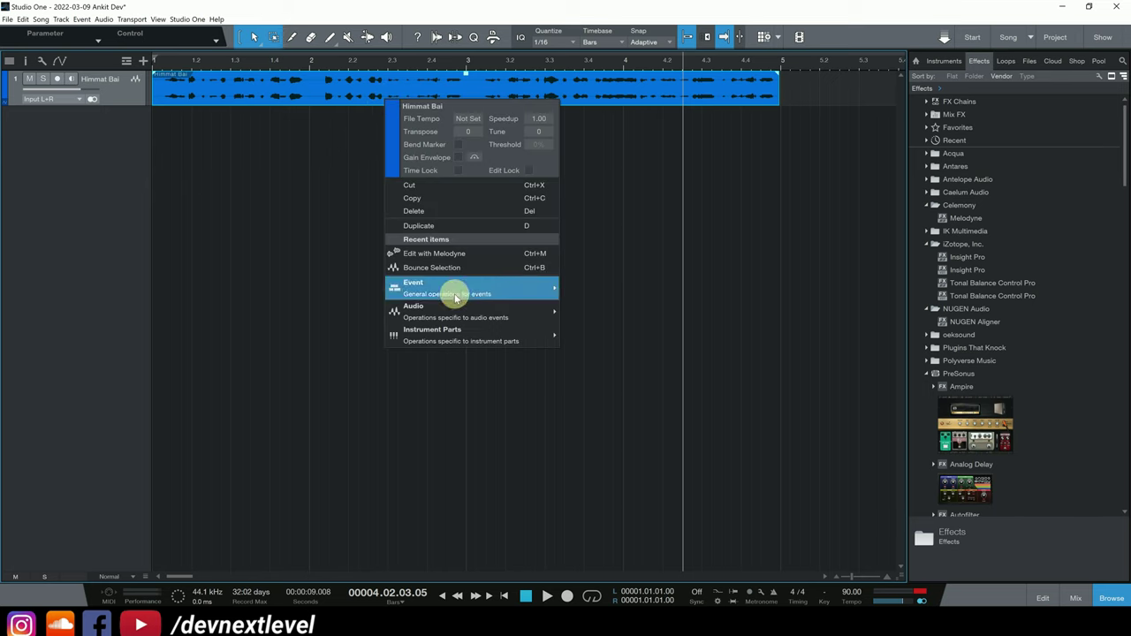
mouse_move(455, 310)
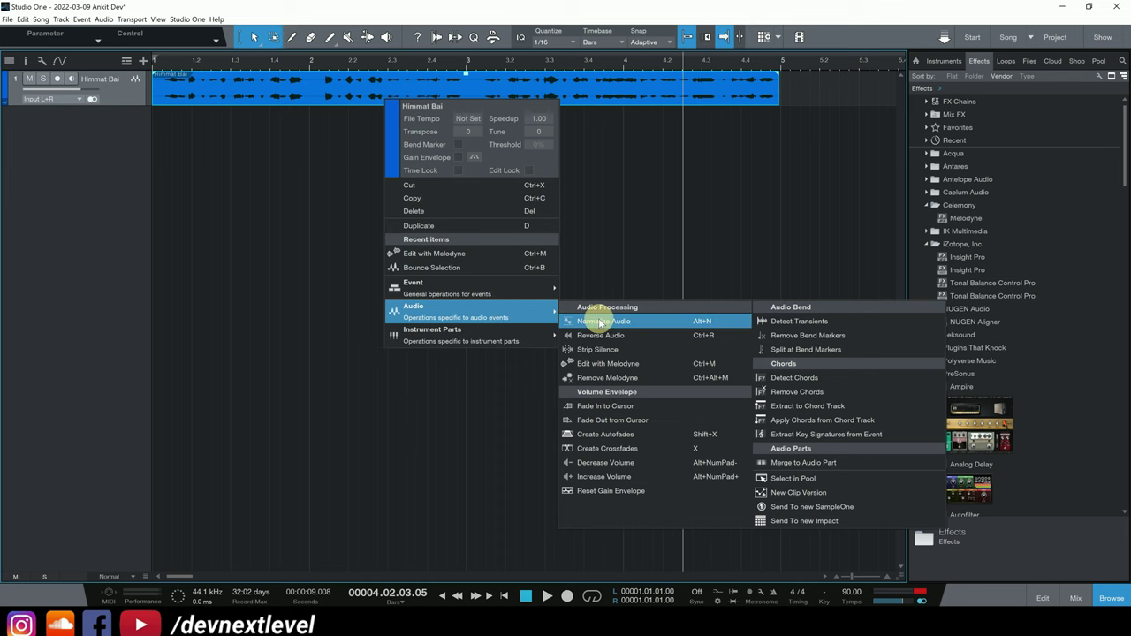
left_click(643, 366)
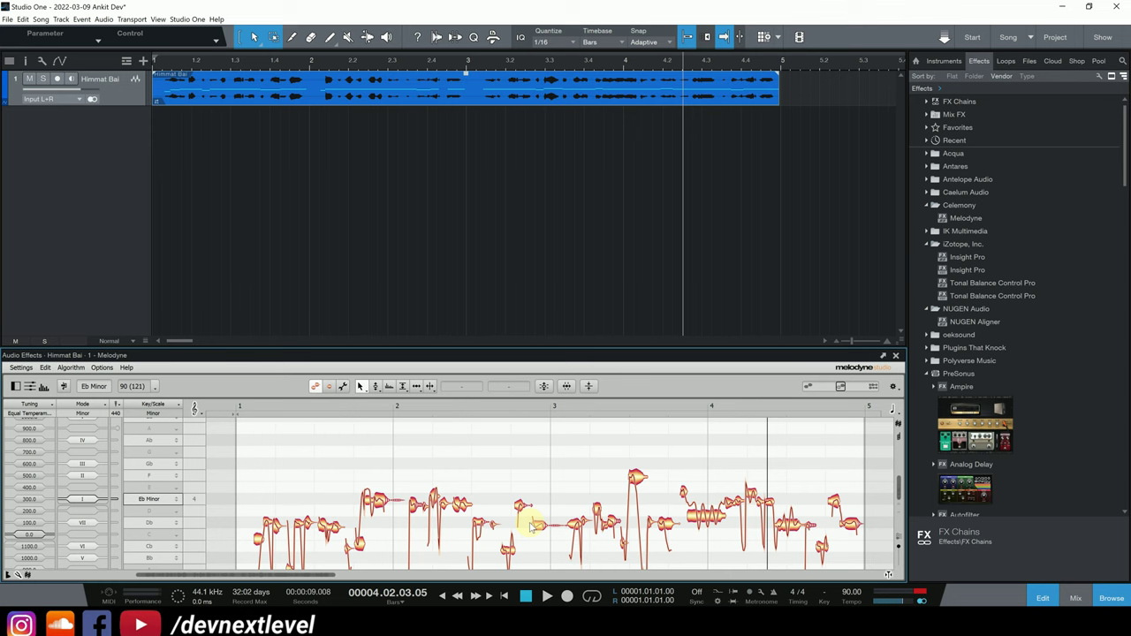
scroll(596, 475, "down", 2)
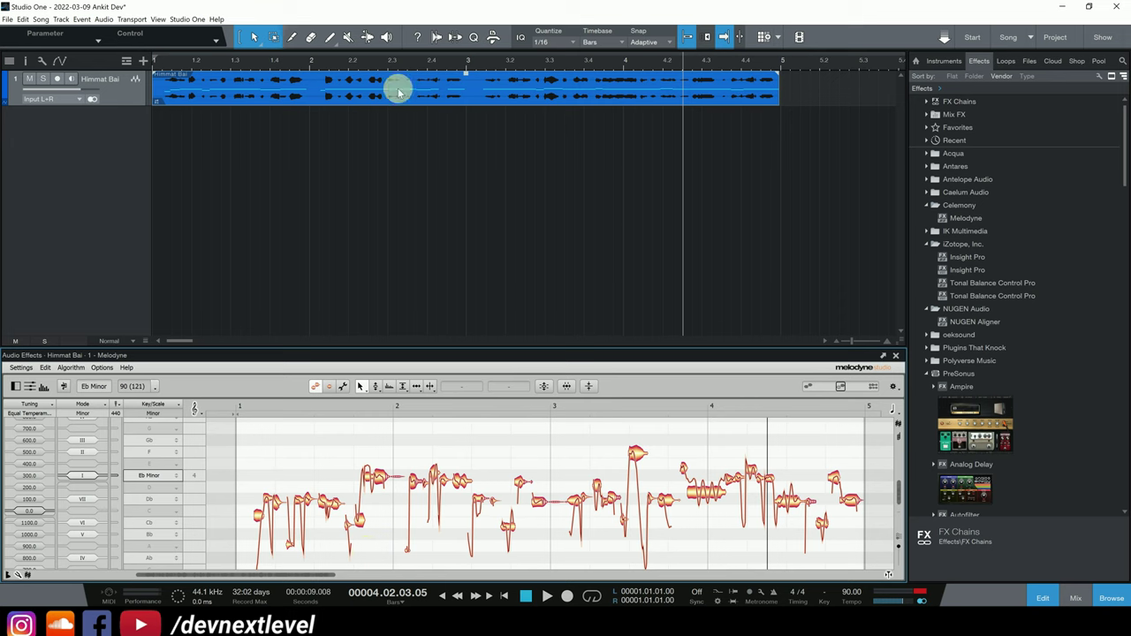
Play the vocal from the first bar, then replay the phrase starting at 3.3.4 while following the notes in Melodyne.
left_click(231, 62)
key("space")
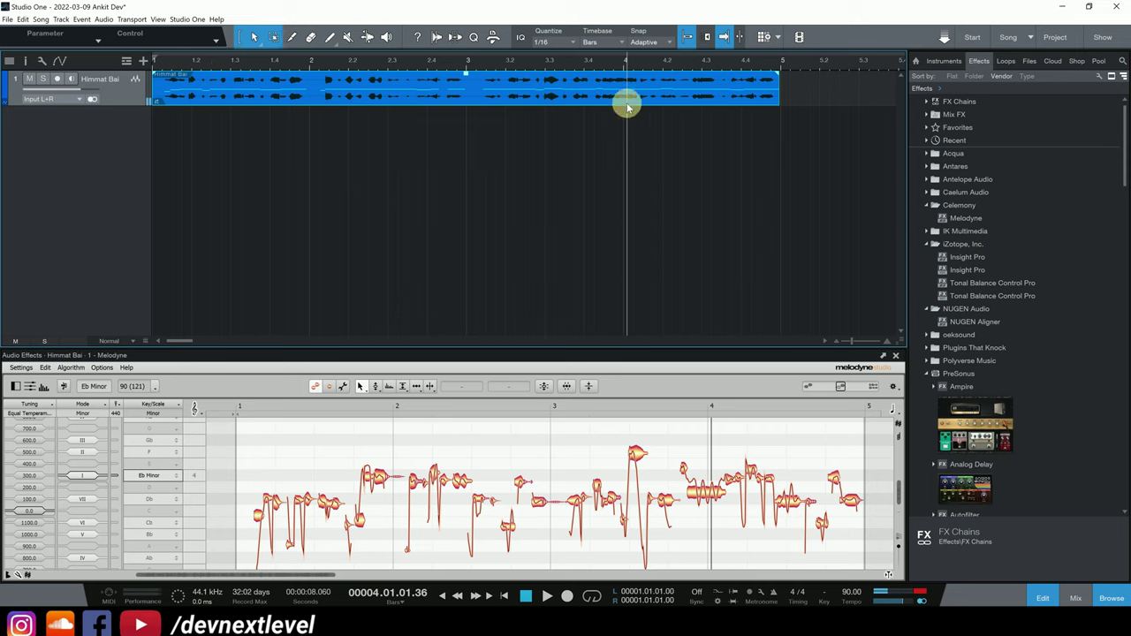
left_click(592, 61)
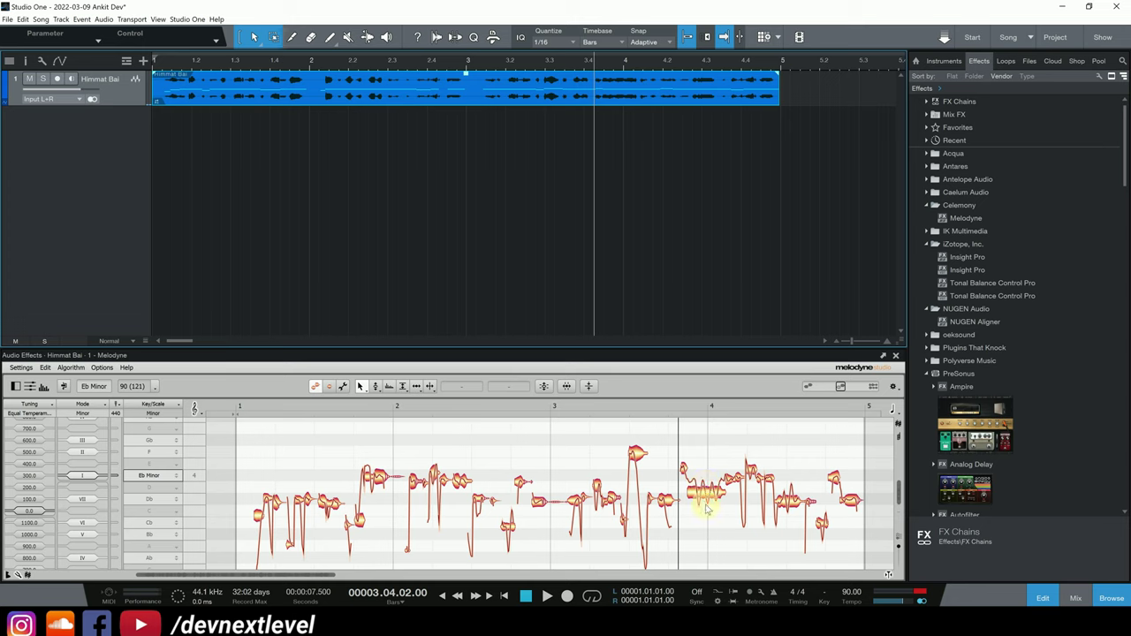
left_click(575, 58)
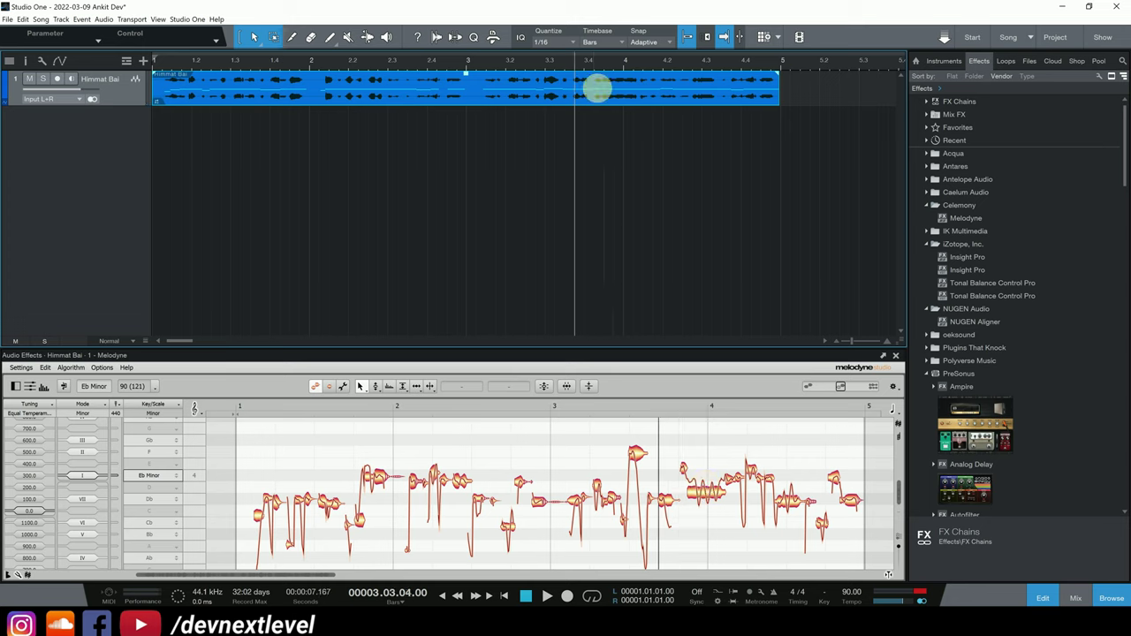
key("space")
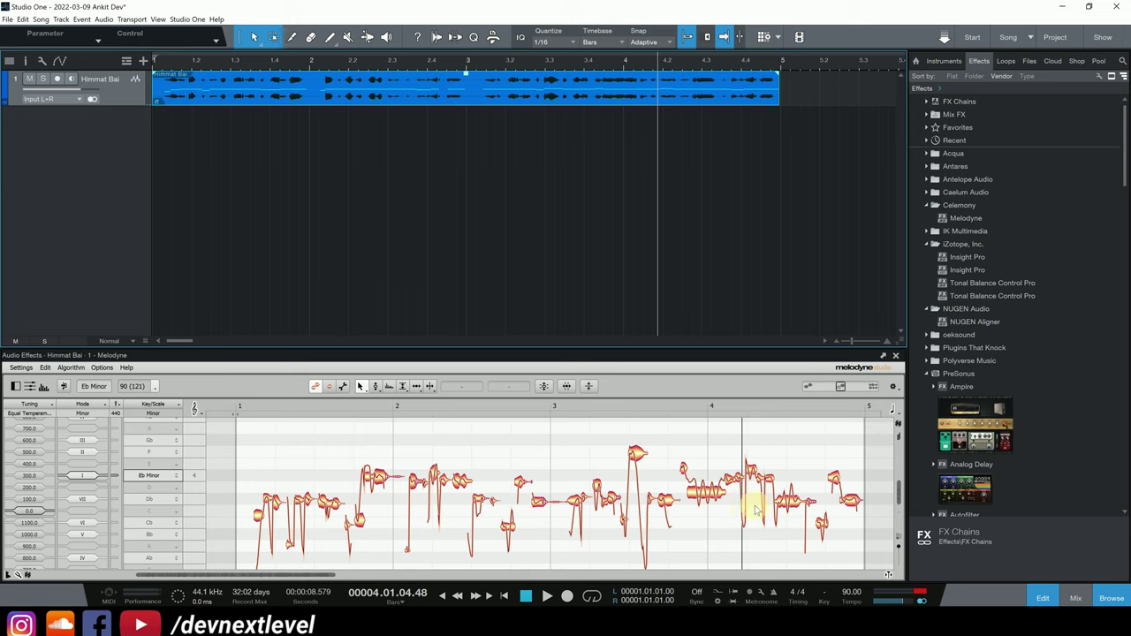
Set Melodyne's key and scale to Db Minor.
left_click(151, 503)
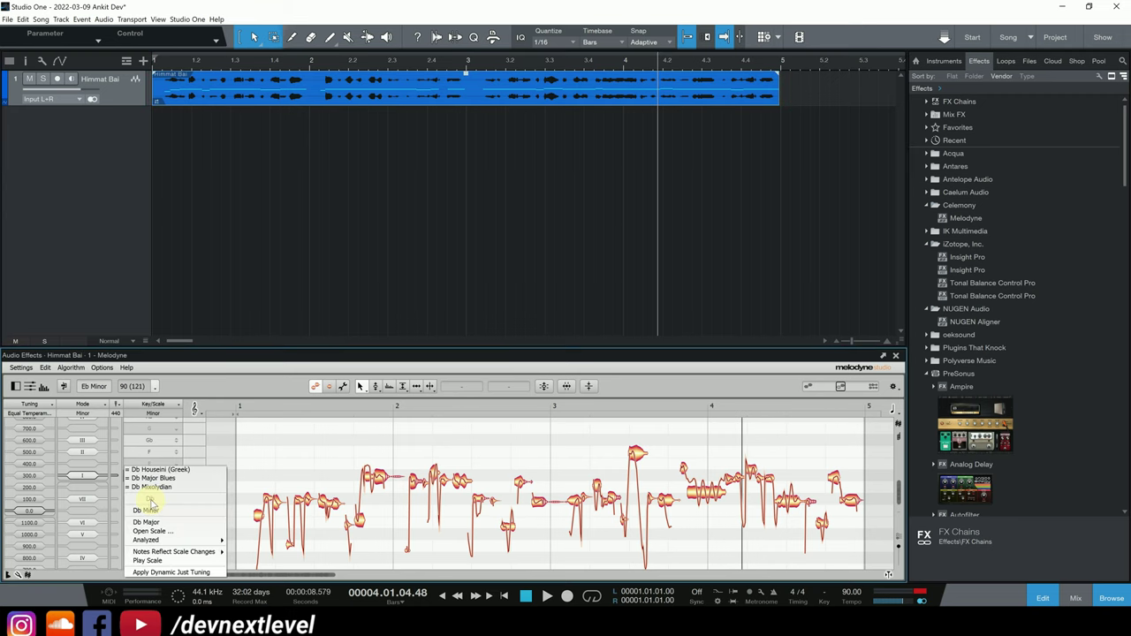
left_click(149, 511)
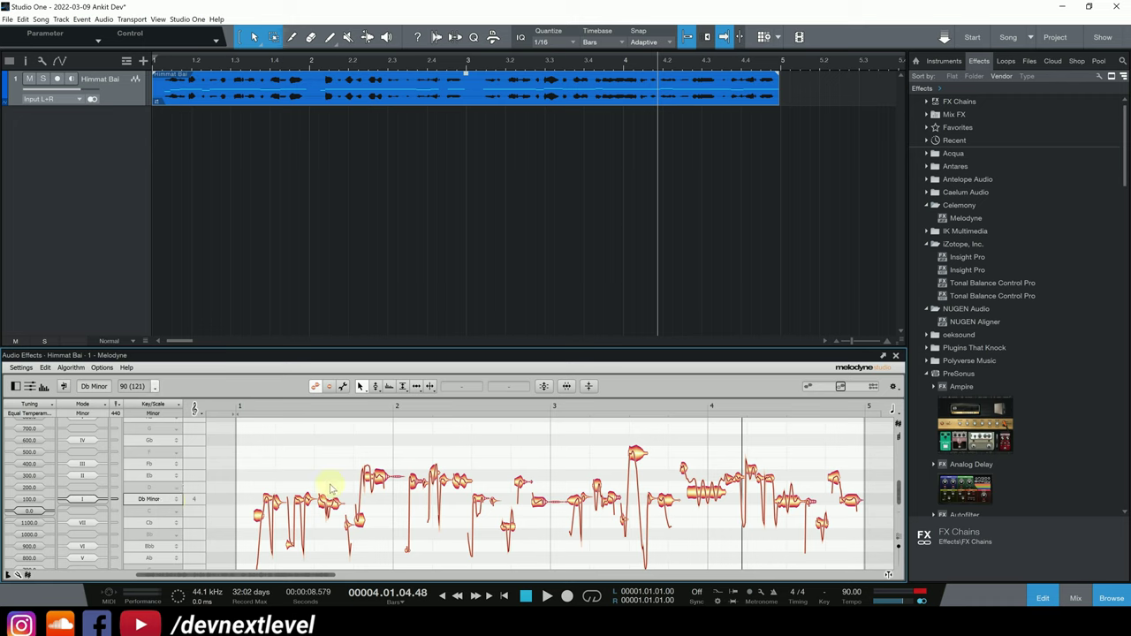
Change the Melodyne algorithm to Universal and redetect the vocal.
left_click(72, 368)
left_click(72, 375)
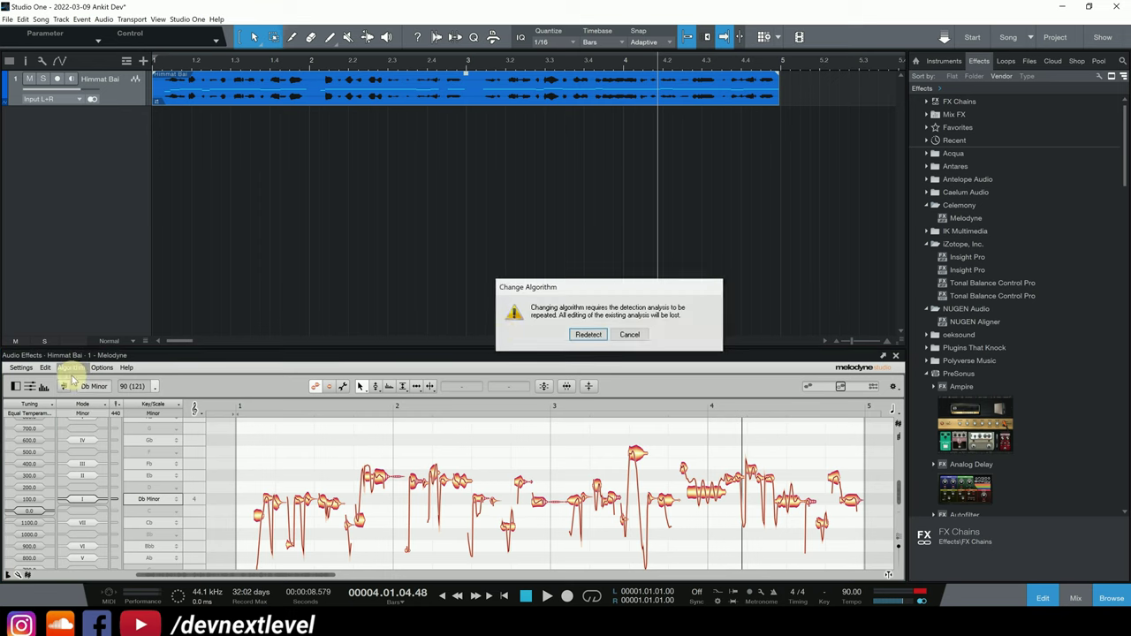
left_click(583, 333)
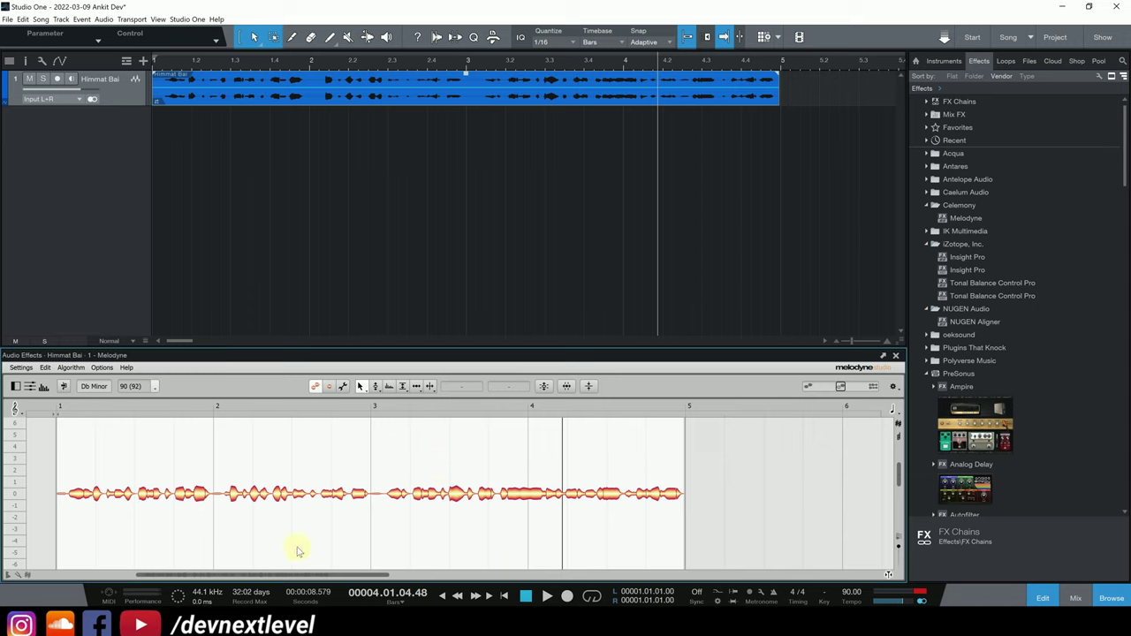
Switch the detection algorithm to Melodic and redetect the vocal.
left_click(76, 370)
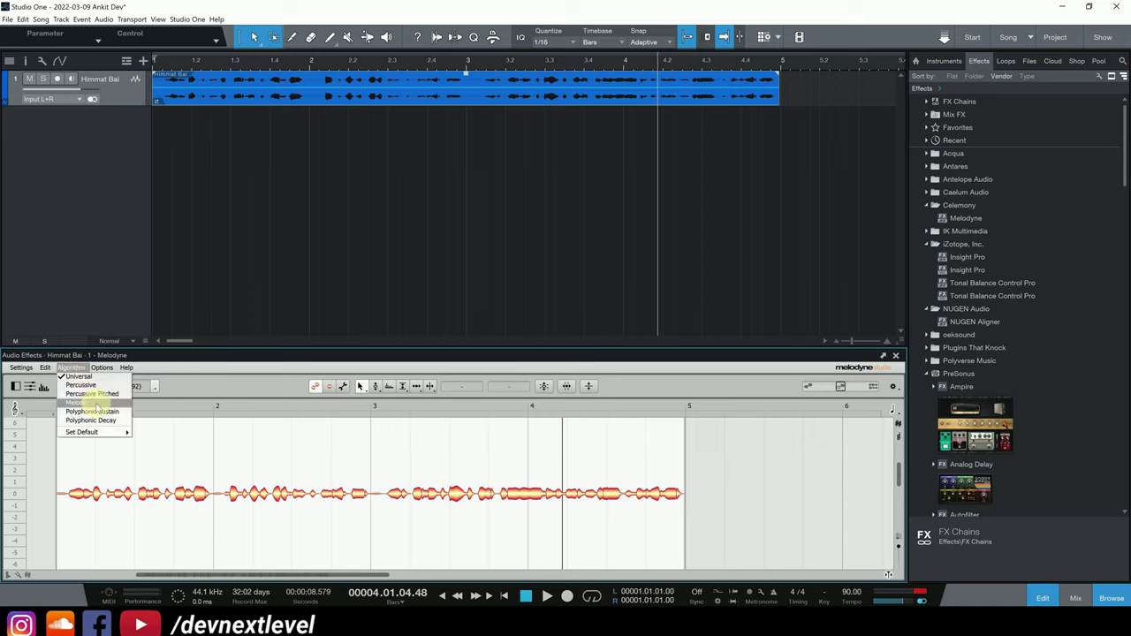
left_click(96, 403)
left_click(586, 334)
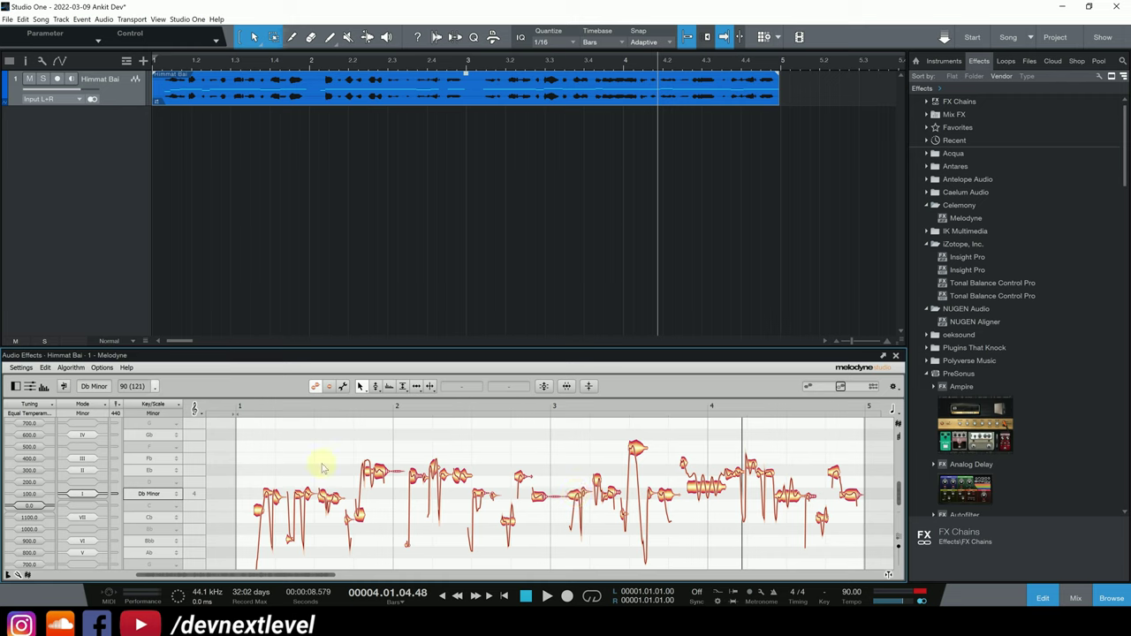
Correct the pitch of all vocal notes with Pitch Center at 100%, and play the result from the beginning.
left_click(542, 386)
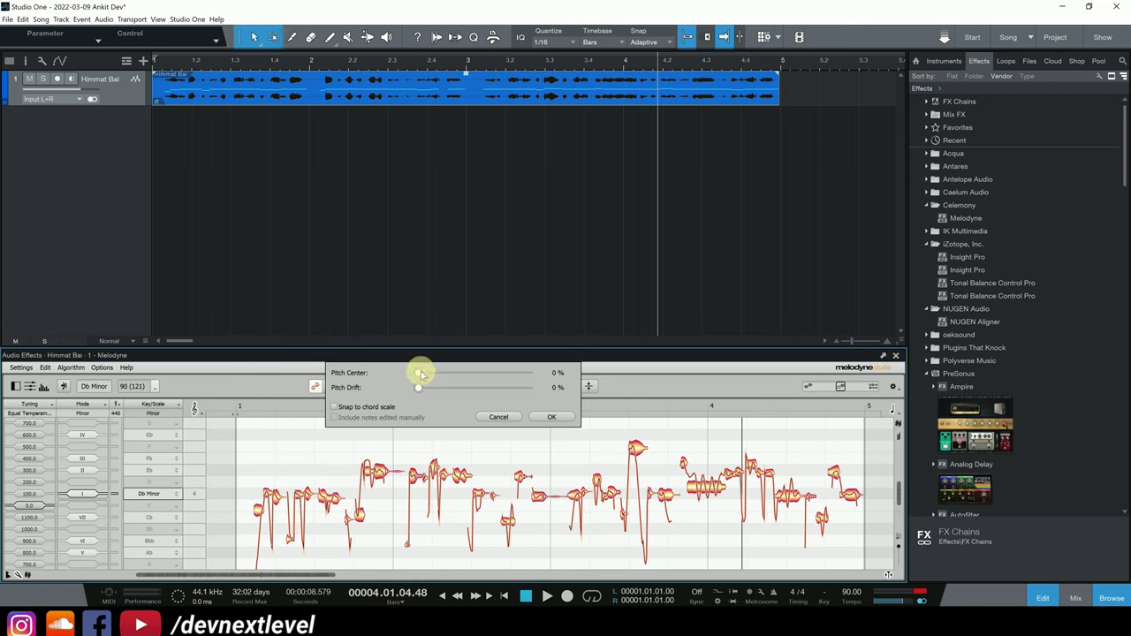
left_click_drag(421, 374, 499, 375)
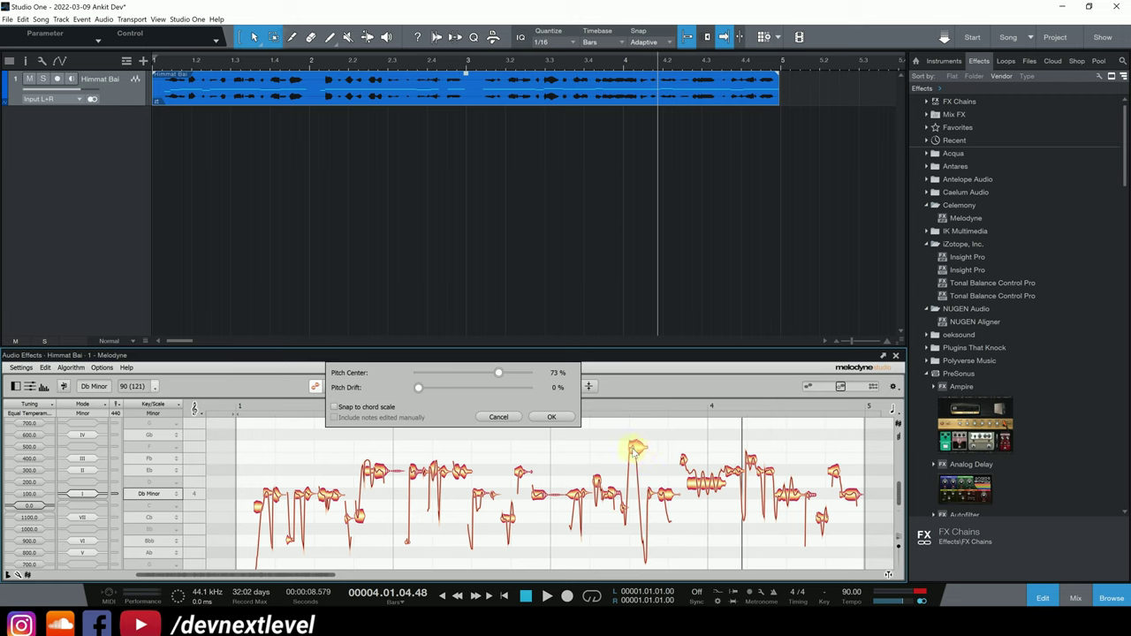
left_click_drag(498, 373, 529, 374)
left_click_drag(518, 377, 542, 379)
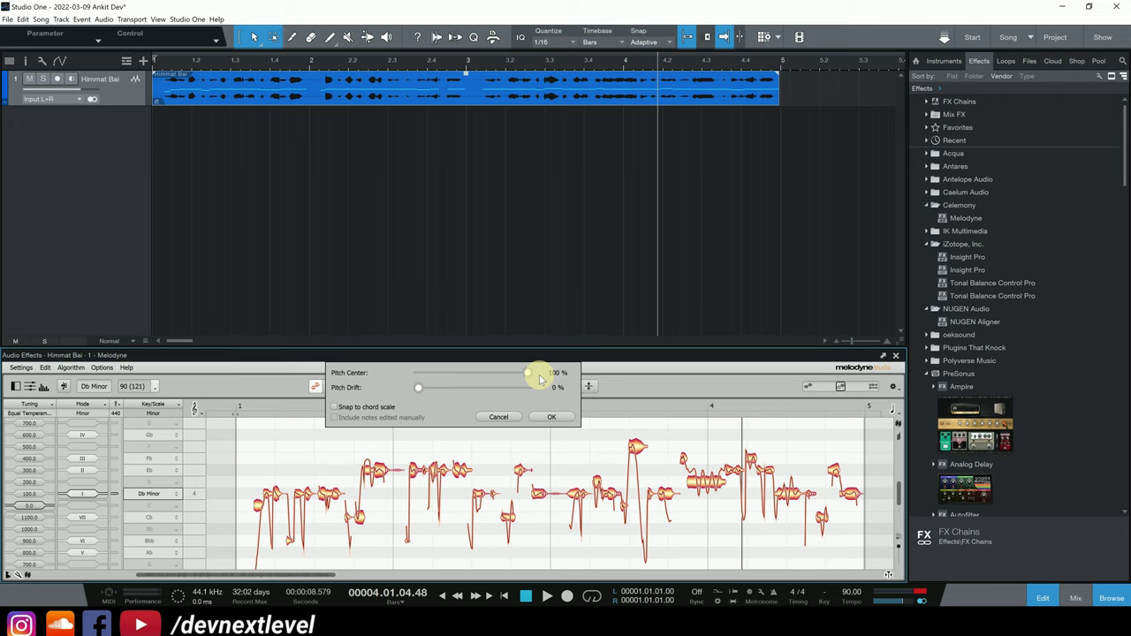
mouse_move(539, 378)
left_mouse_down()
mouse_move(523, 375)
mouse_move(533, 378)
left_mouse_up()
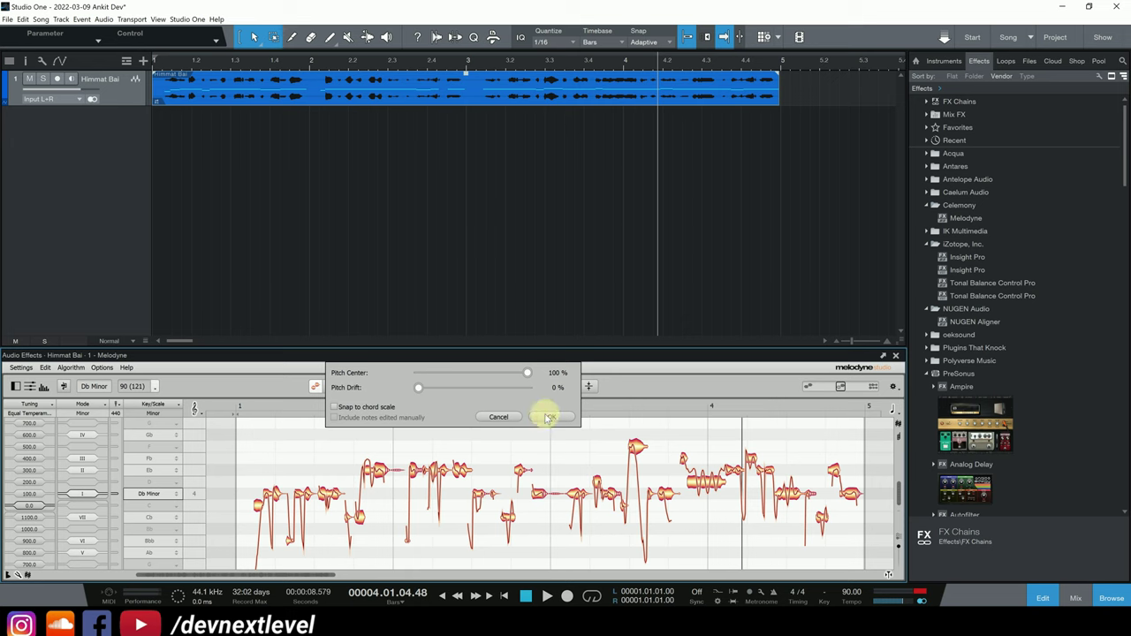
left_click(550, 417)
left_click(167, 62)
key("space")
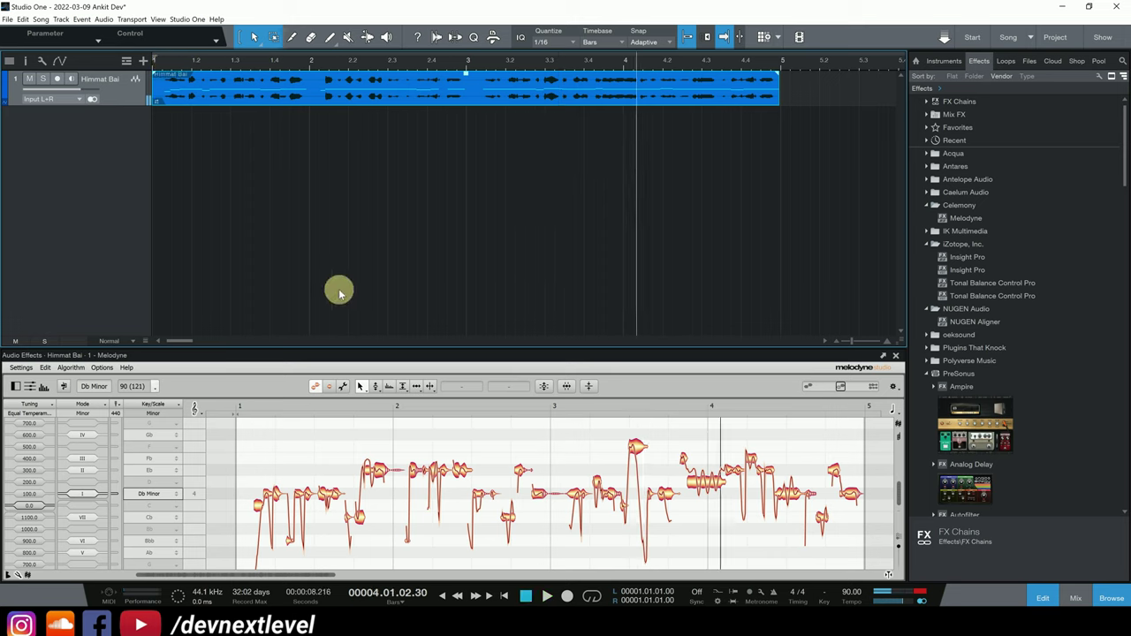
Raise the short Eb note before bar 3 to Fb 4, lower the neighbouring Cb note to Ab 3, and play the passage.
left_click(520, 472)
mouse_move(520, 473)
left_mouse_down()
mouse_move(521, 459)
mouse_move(522, 468)
left_mouse_up()
left_click(505, 517)
left_click_drag(506, 521, 507, 554)
left_click(336, 65)
key("space")
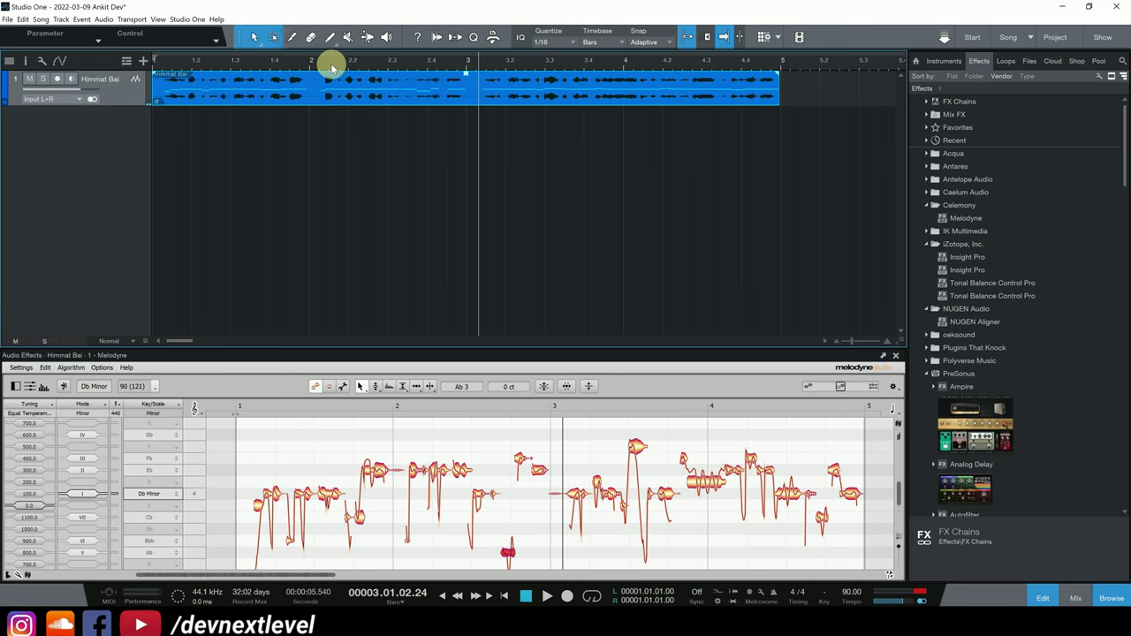
left_click(327, 62)
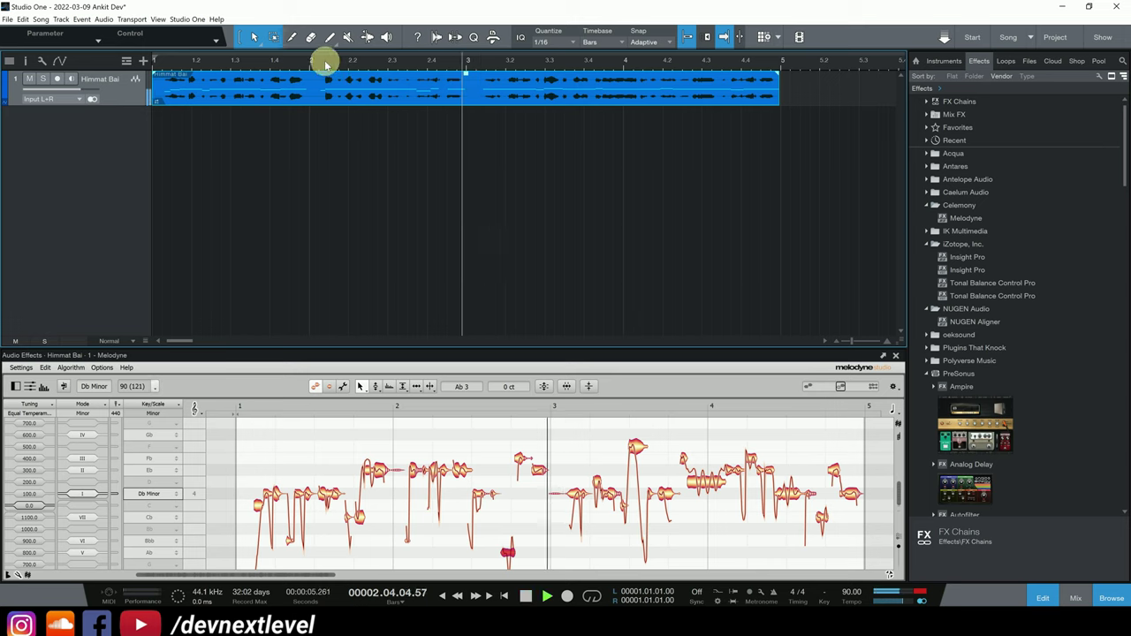
key("space")
Raise the Ab 3 note by two semitones, lower the neighbouring Fb 4 note to Db 4, and play the passage.
left_click_drag(507, 551, 510, 532)
left_click(521, 461)
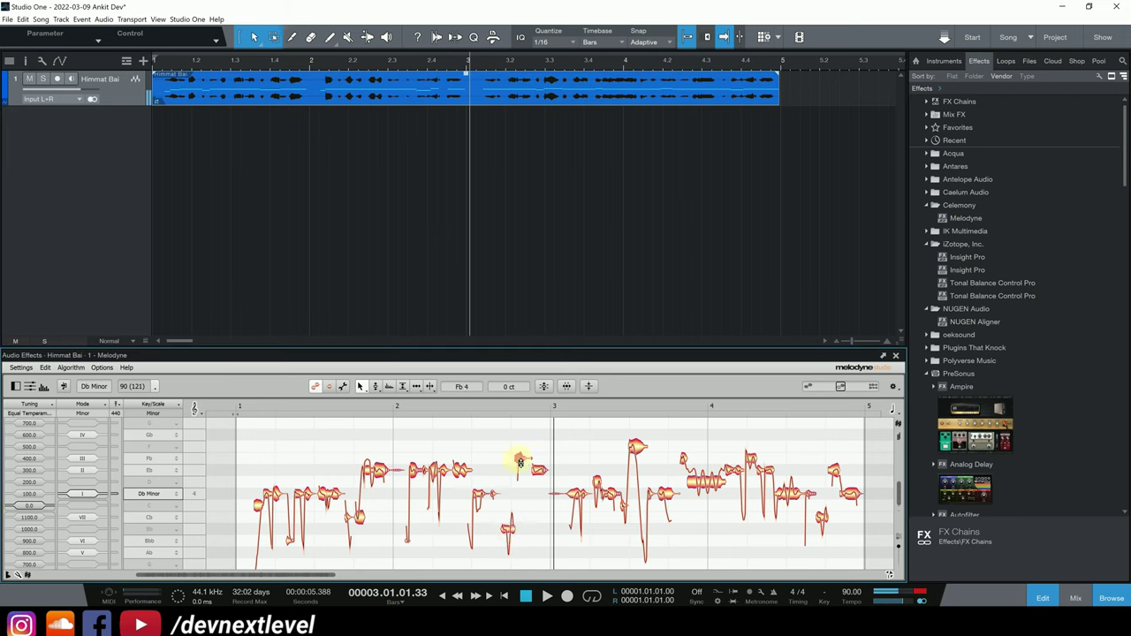
left_click_drag(521, 461, 518, 492)
left_click(390, 62)
key("space")
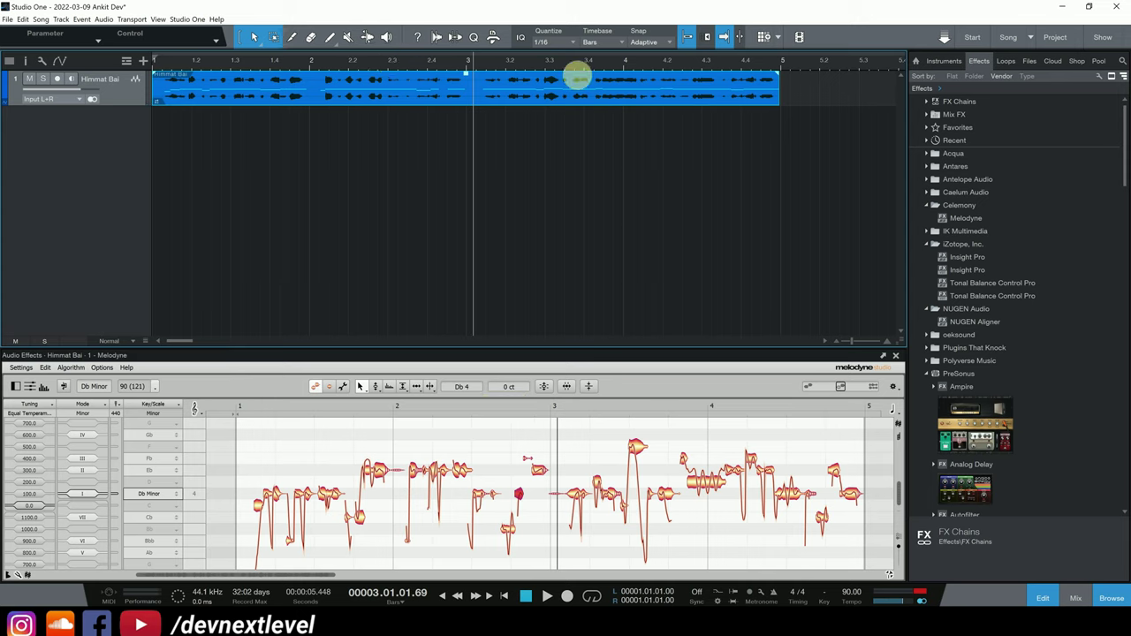
Play the phrase with the long wavering note around bar 4, starting at 3.4.
left_click(597, 63)
key("space")
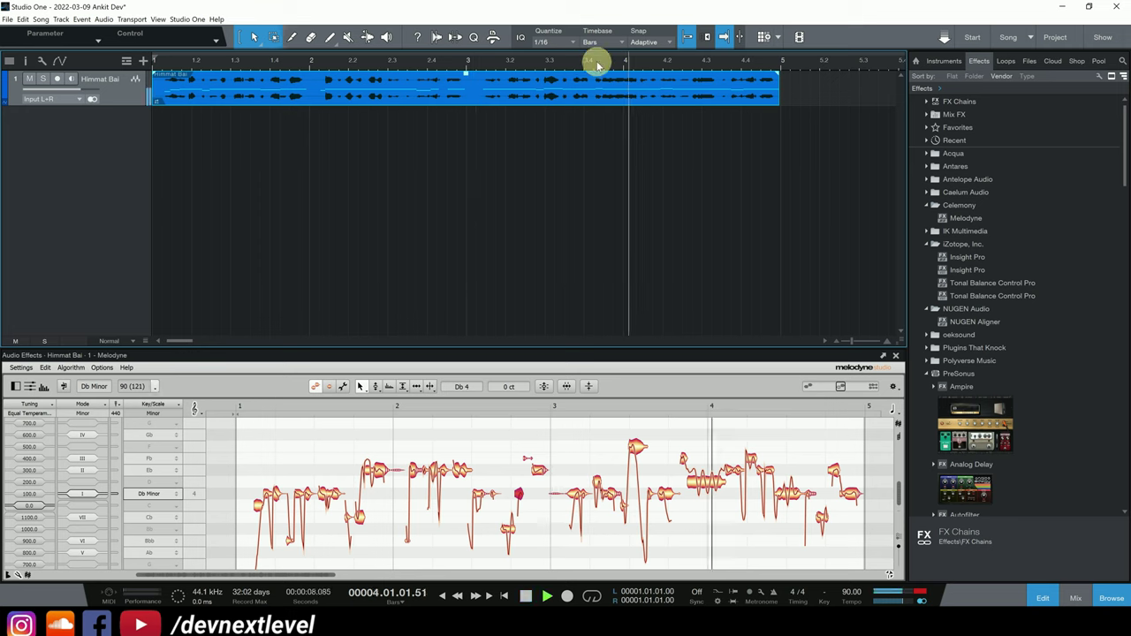
key("space")
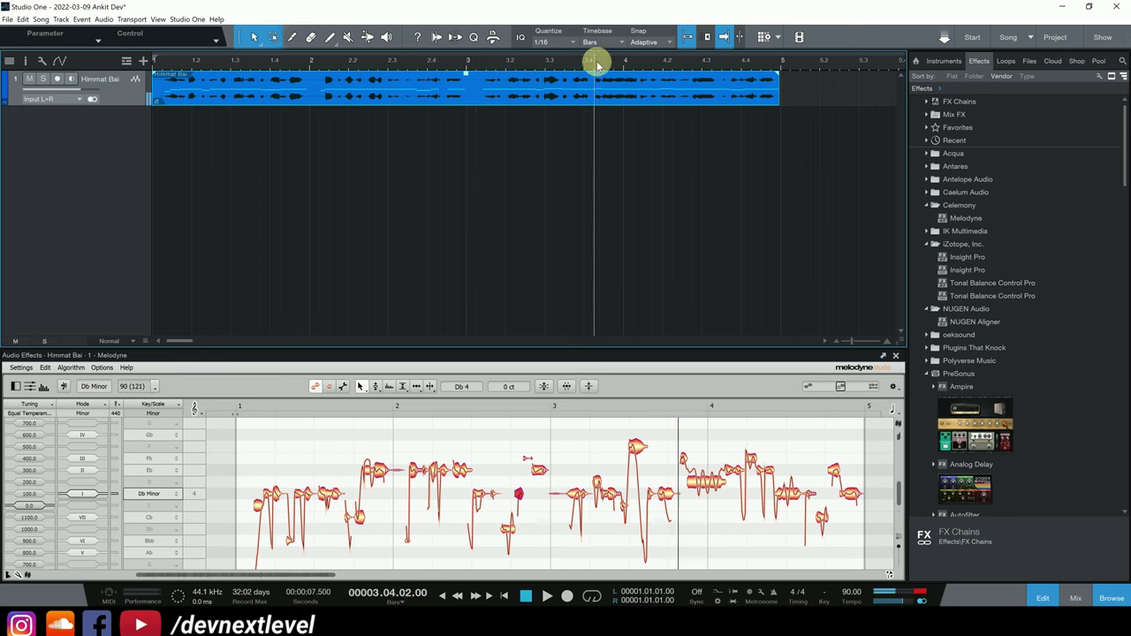
Activate the Pitch Modulation Tool and play the phrase with the long wavering note from 3.4.
left_click(376, 389)
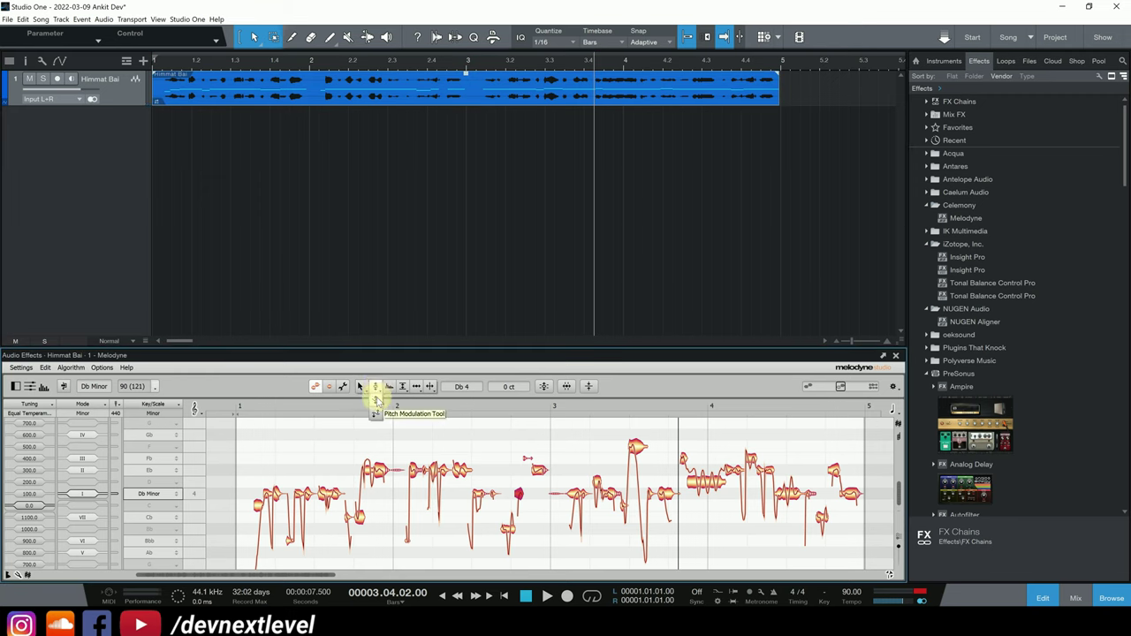
left_click(375, 399)
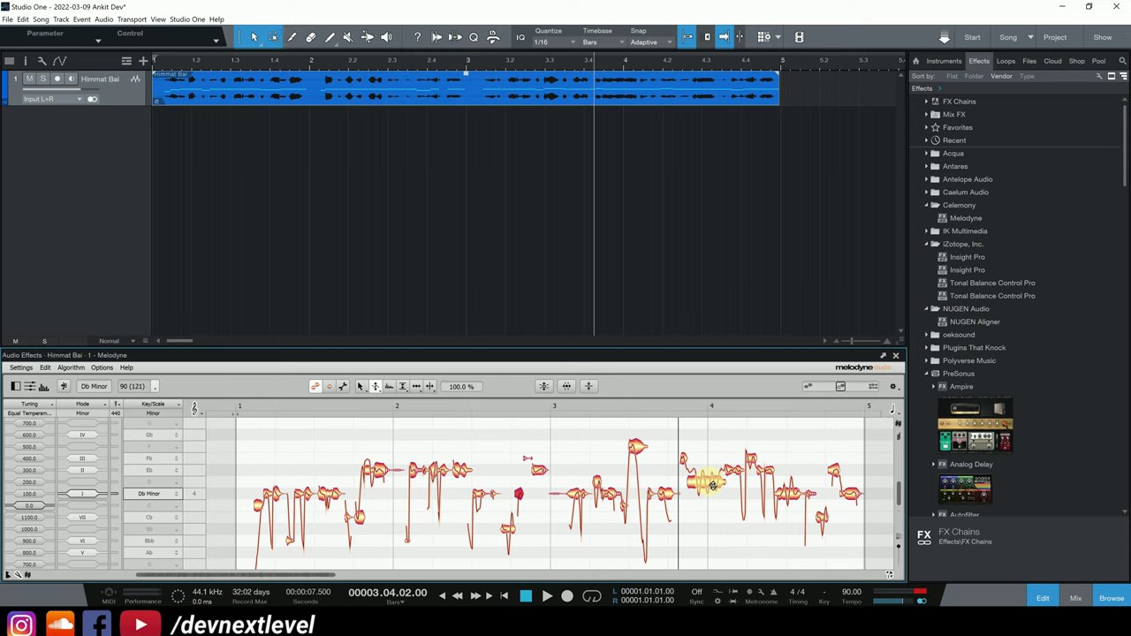
key("space")
key("space")
left_click(594, 59)
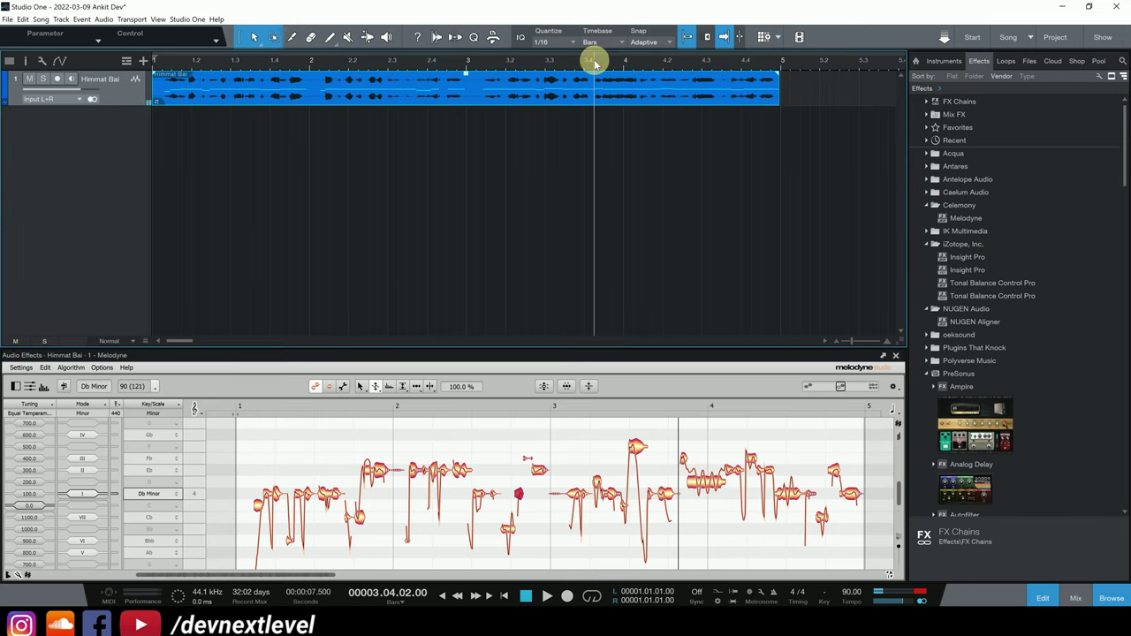
key("space")
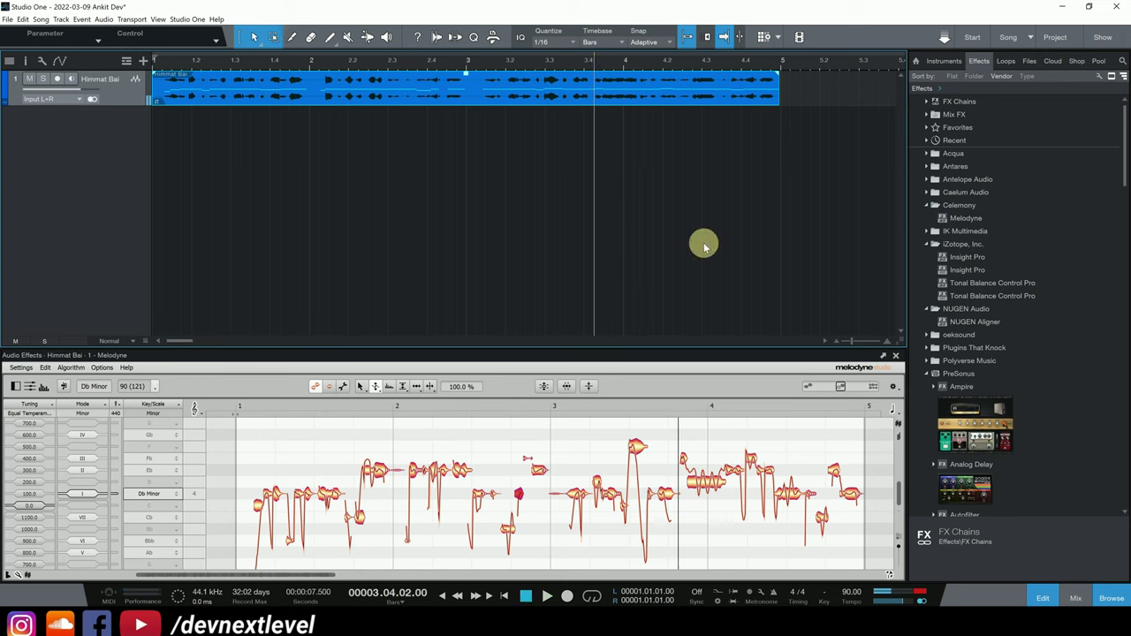
Reduce the pitch modulation of the long wavering note before bar 4 to 61% and play the phrase.
left_click(708, 486)
left_click_drag(708, 486, 708, 506)
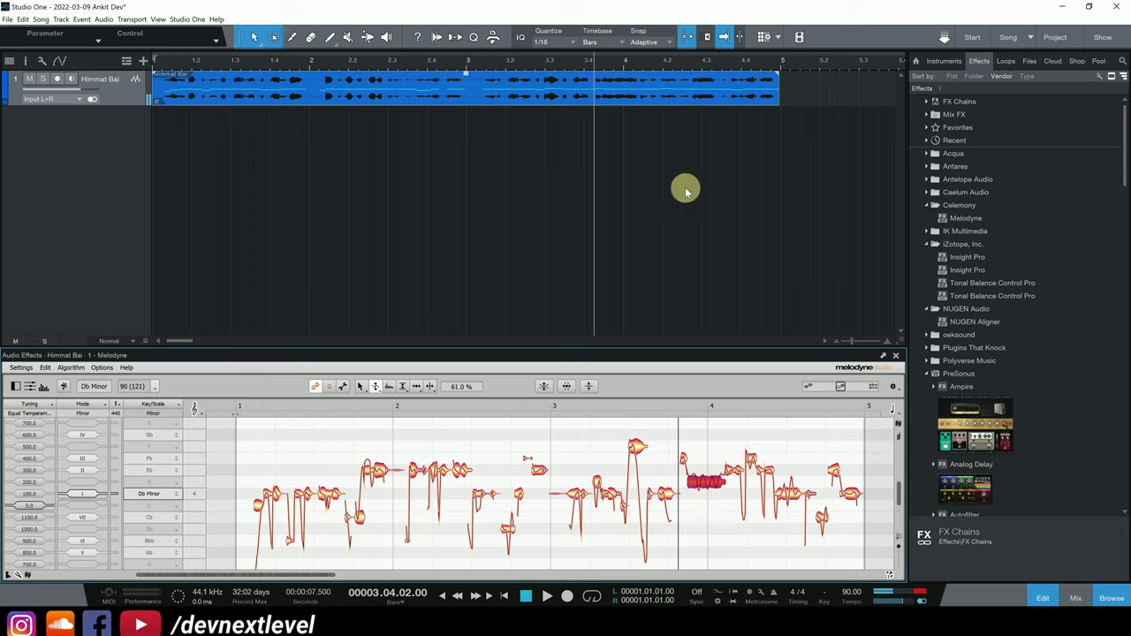
key("space")
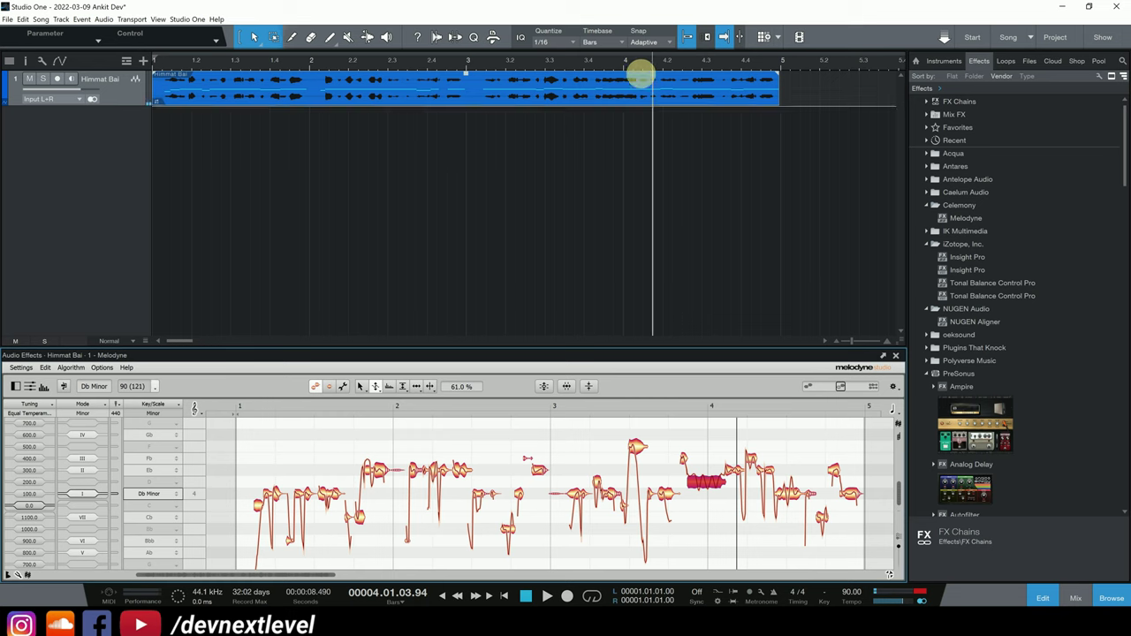
key("space")
Flatten the long note's pitch modulation to about -1% and play the passage leading into bar 4.
left_click_drag(705, 472, 712, 523)
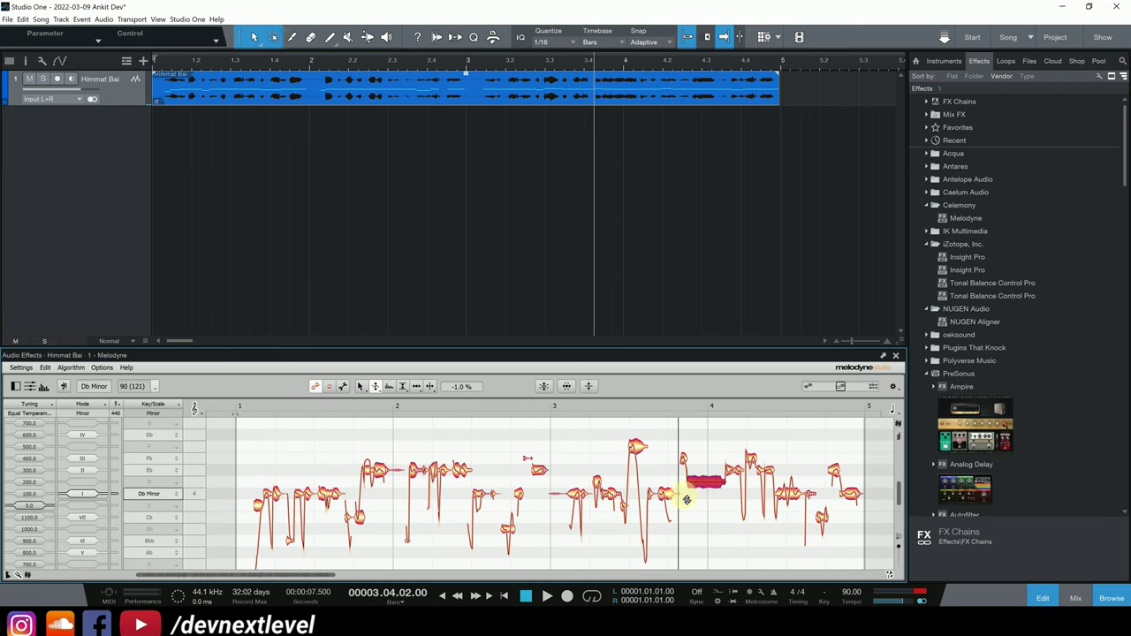
key("space")
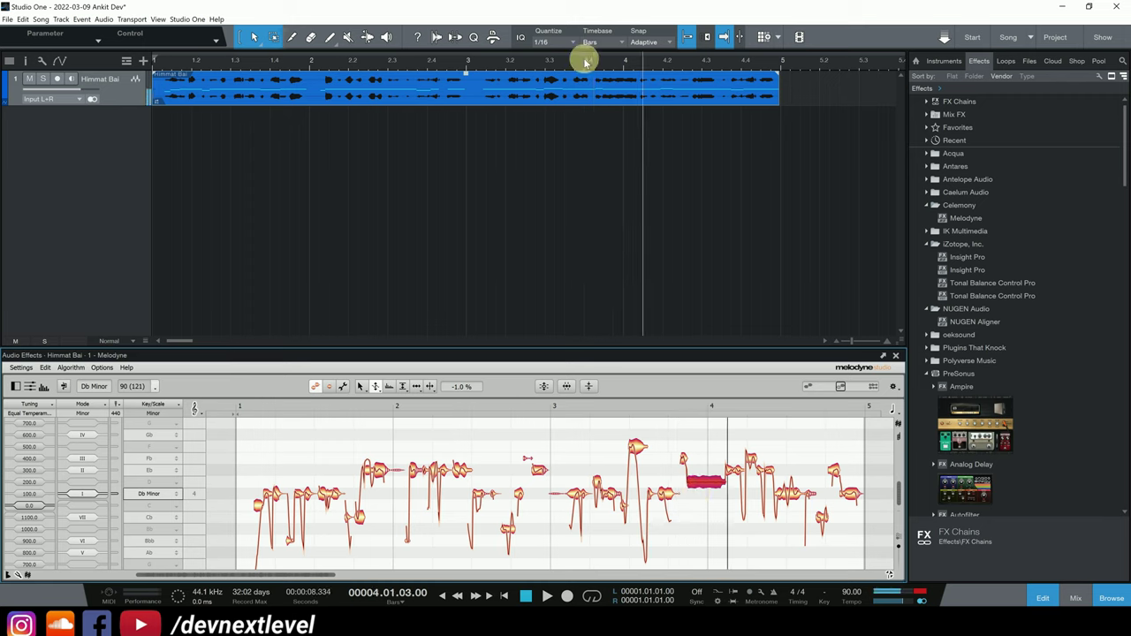
left_click(533, 61)
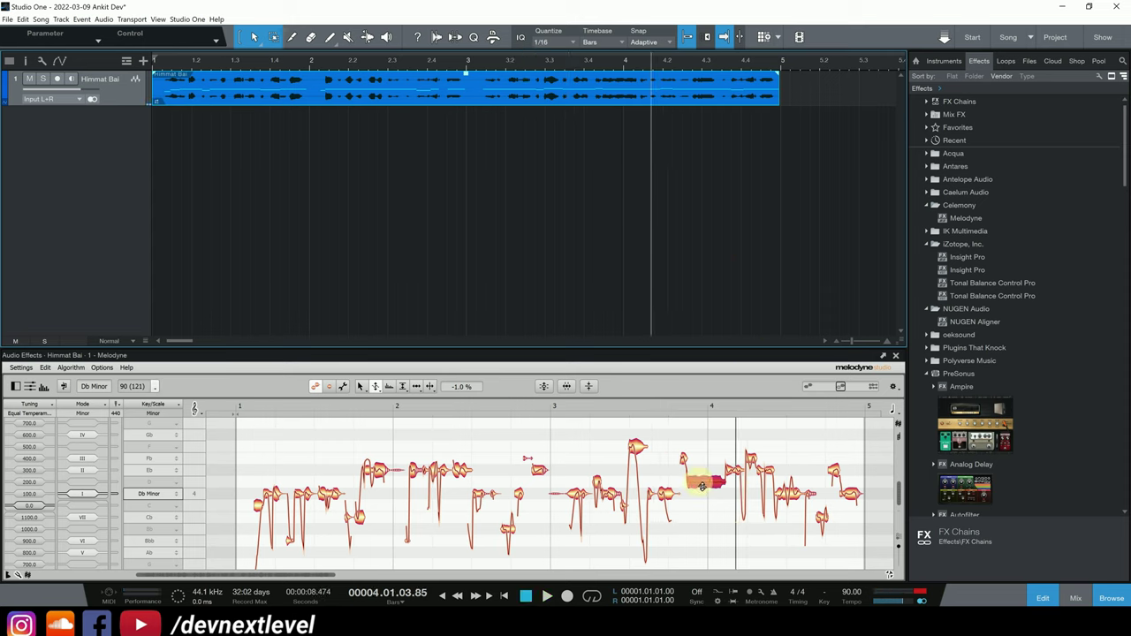
Raise the flattened long note before bar 4 to Eb 4 and play the passage from bar 3.
left_click(360, 386)
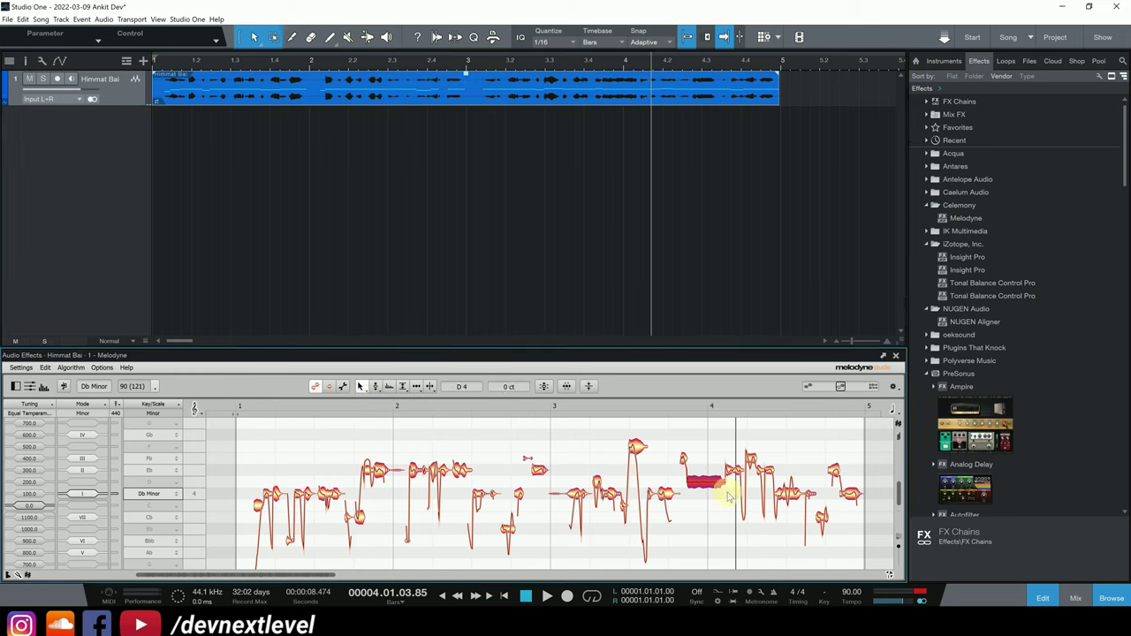
left_click_drag(704, 481, 705, 470)
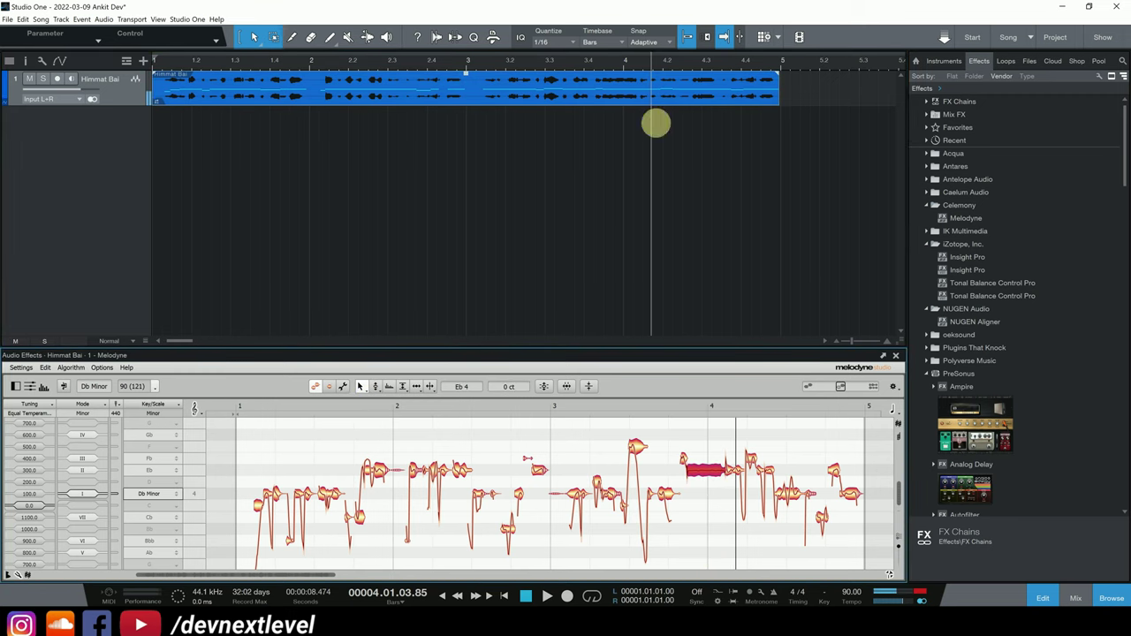
left_click(570, 64)
key("space")
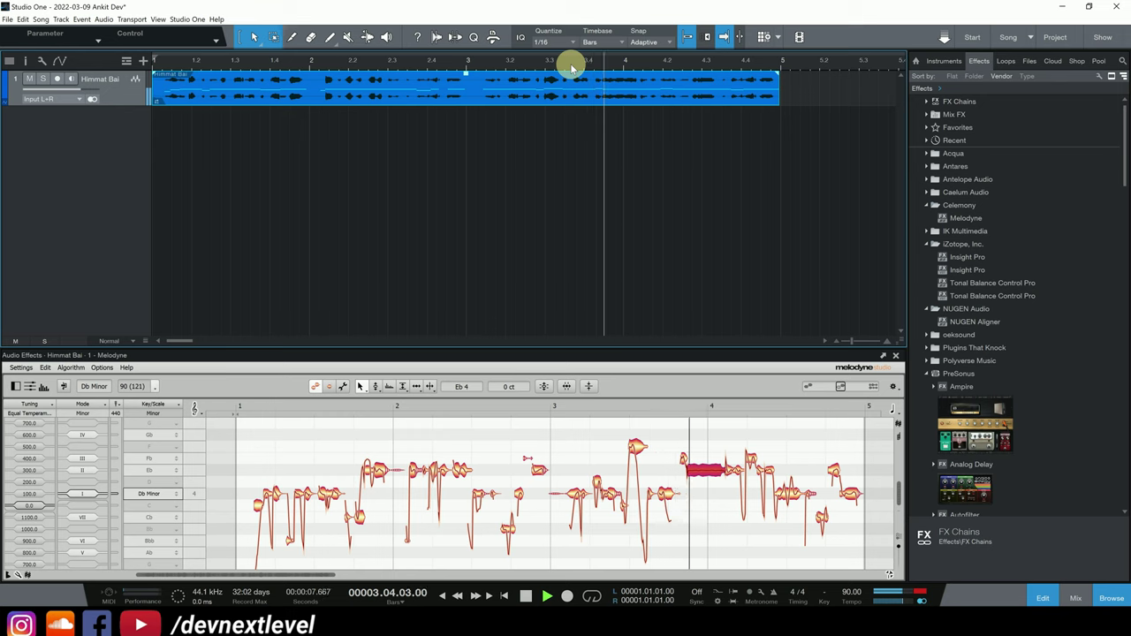
key("space")
left_click(523, 64)
key("space")
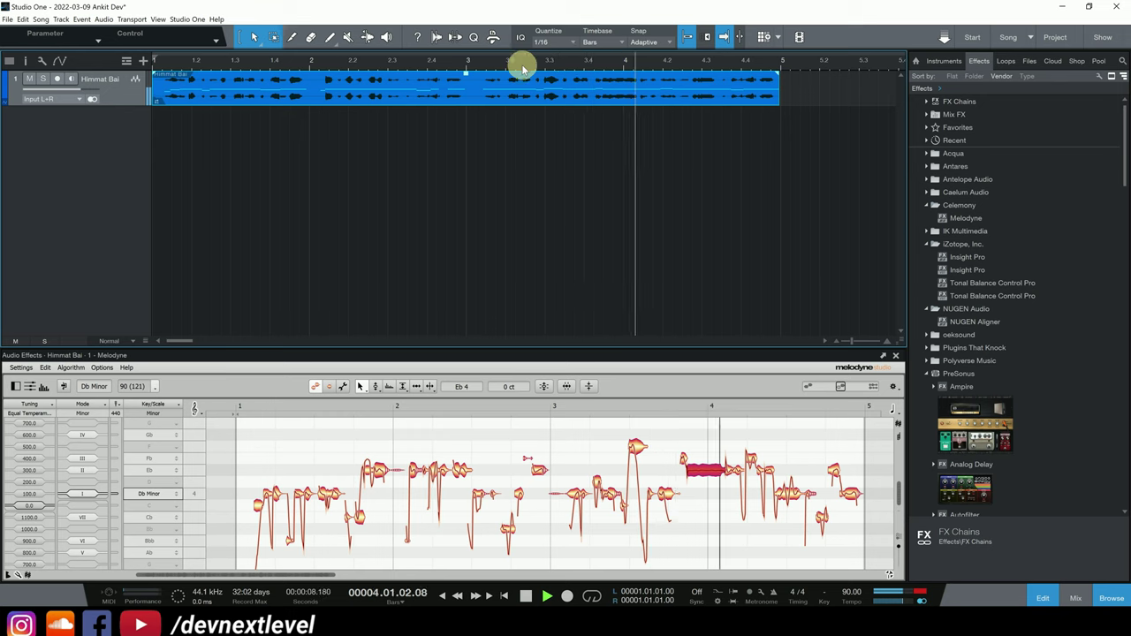
key("space")
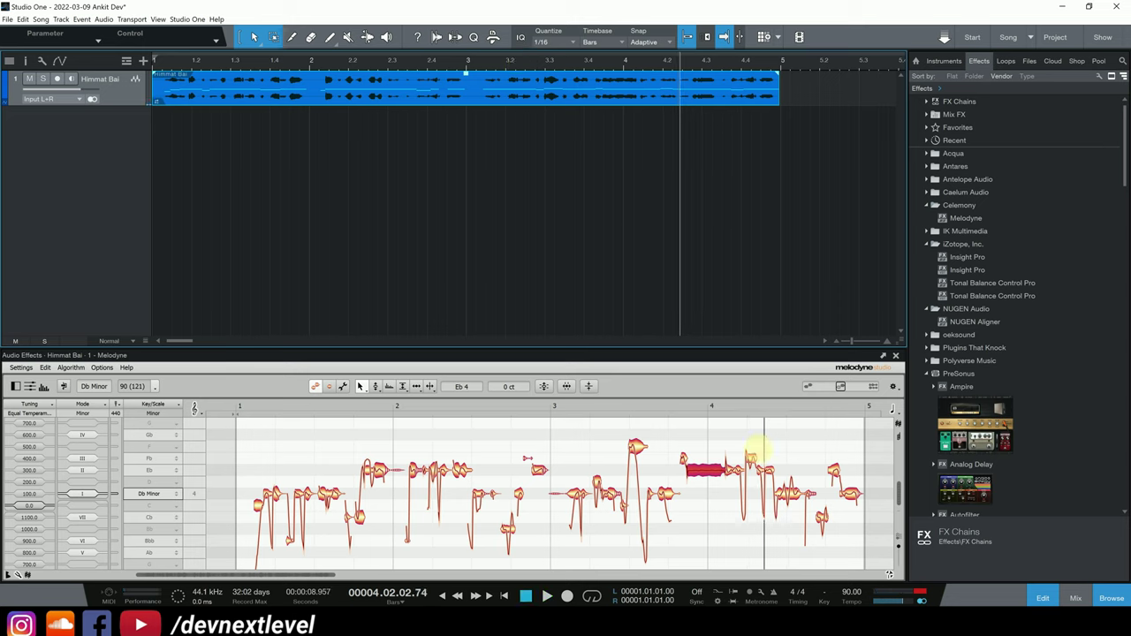
Split the long Eb 4 note in two near the start of bar 4 with the Note Separation Tool.
left_click(704, 477)
left_click(429, 386)
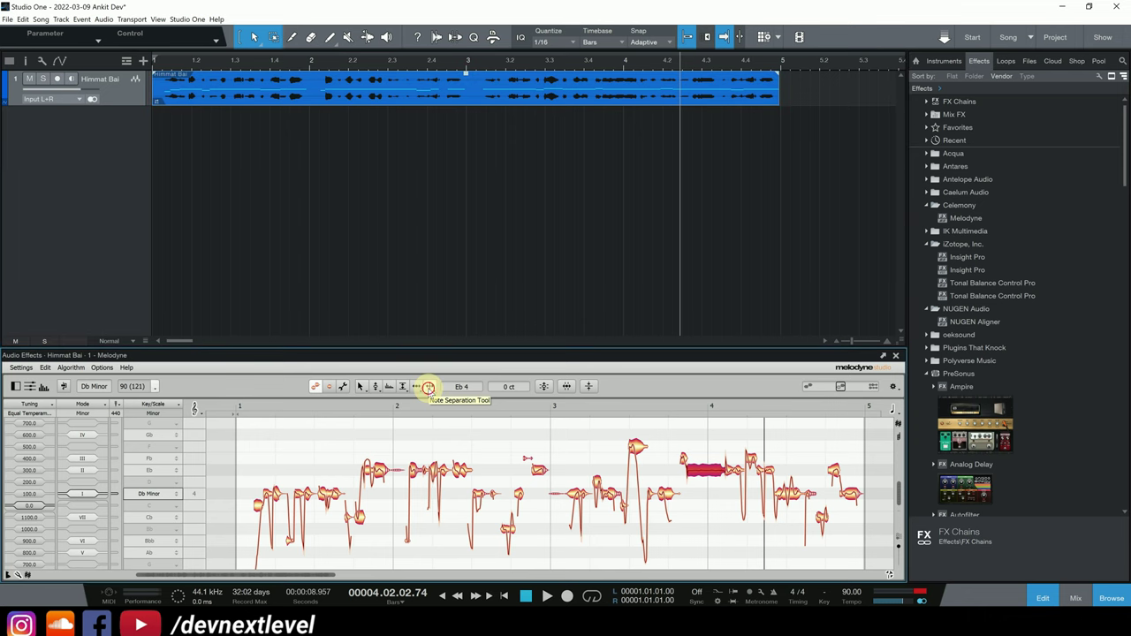
double_click(708, 474)
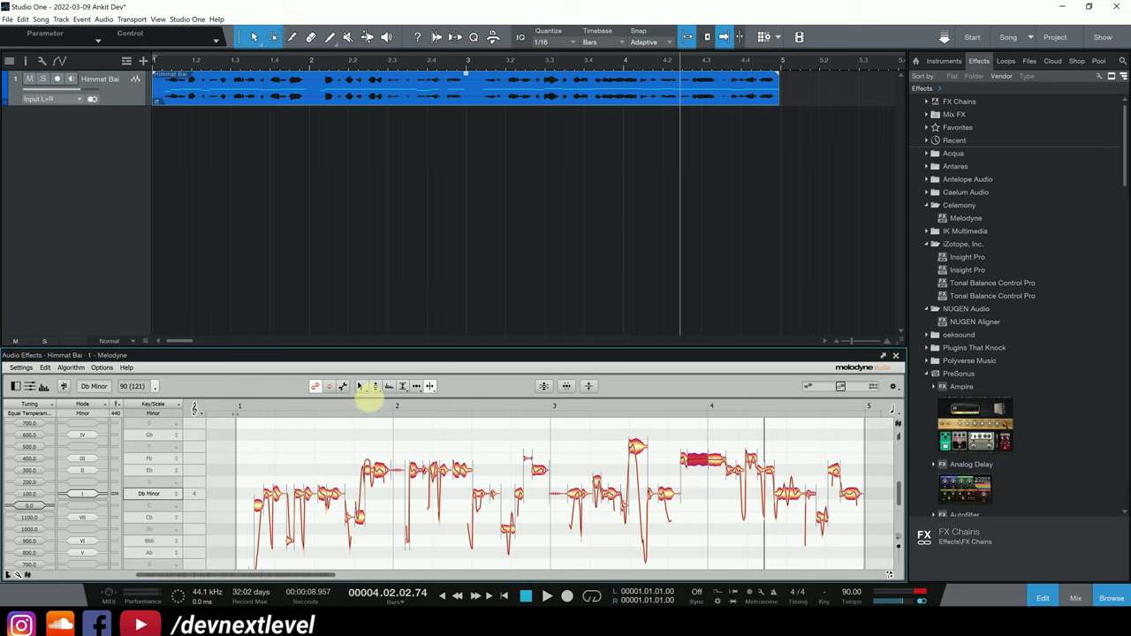
Move the first part of the split note to Db 4 and the second to Eb 4, and play from 3.4.
left_click(359, 386)
mouse_move(697, 461)
left_mouse_down()
mouse_move(697, 495)
mouse_move(716, 472)
left_mouse_up()
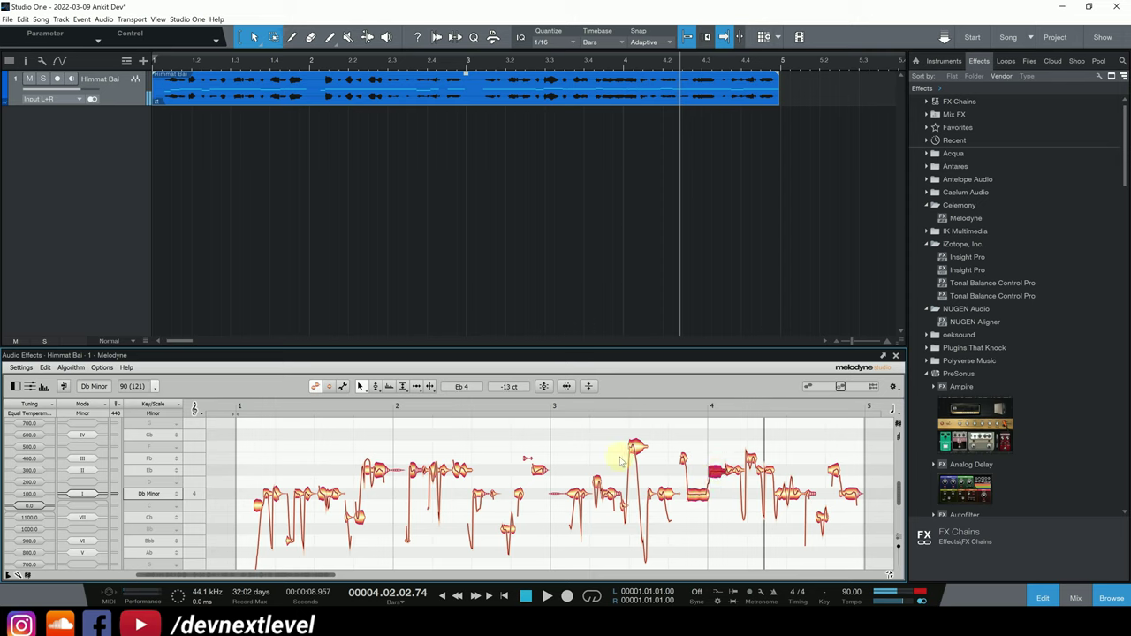
left_click(580, 63)
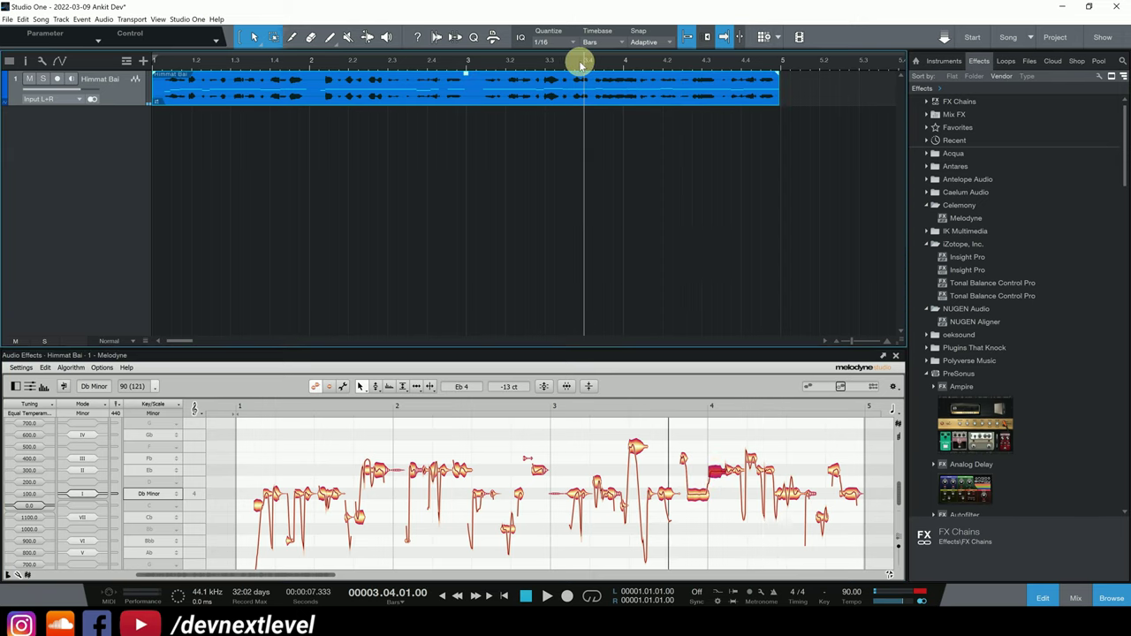
key("space")
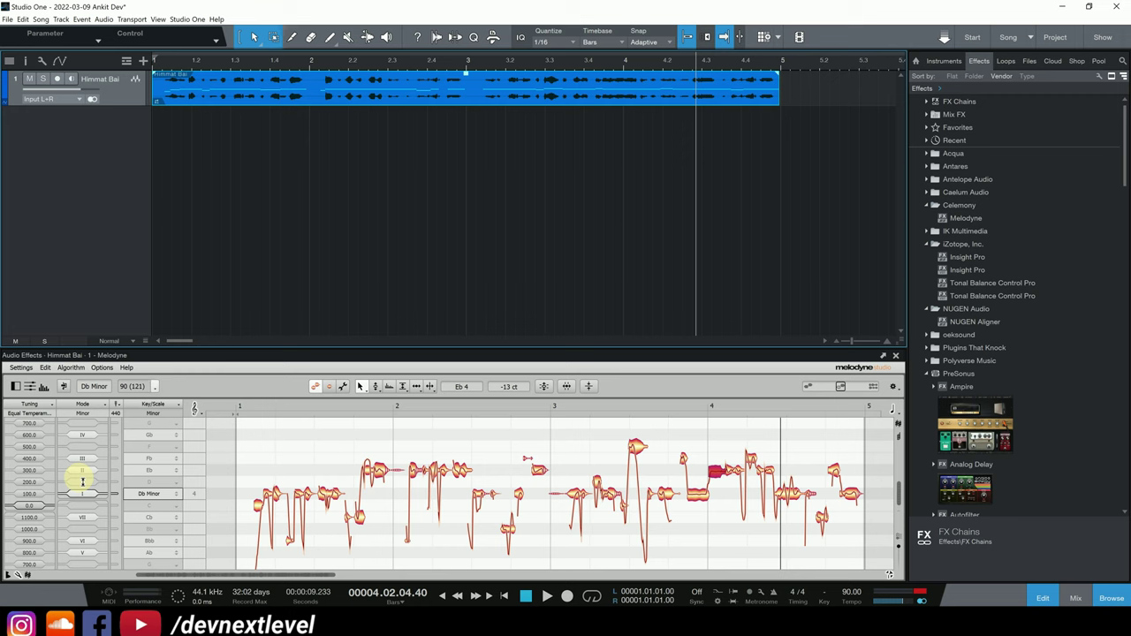
Browse the Indian scales available for the Db 4 tonic, and close the scale selection without applying one.
left_click(155, 494)
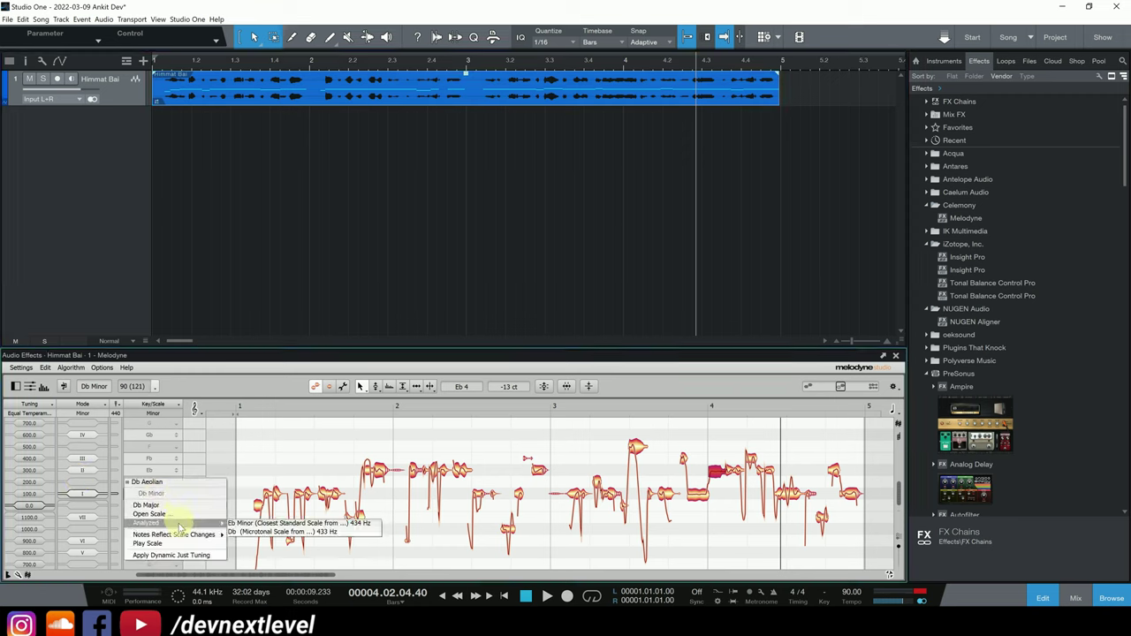
left_click(185, 514)
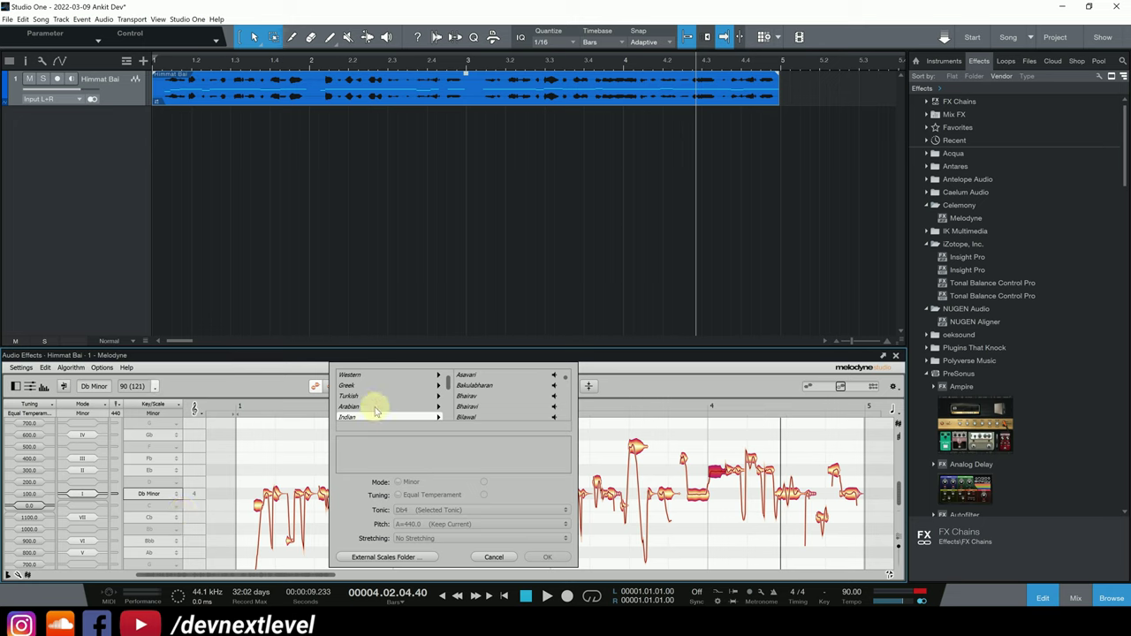
scroll(385, 395, "down", 3)
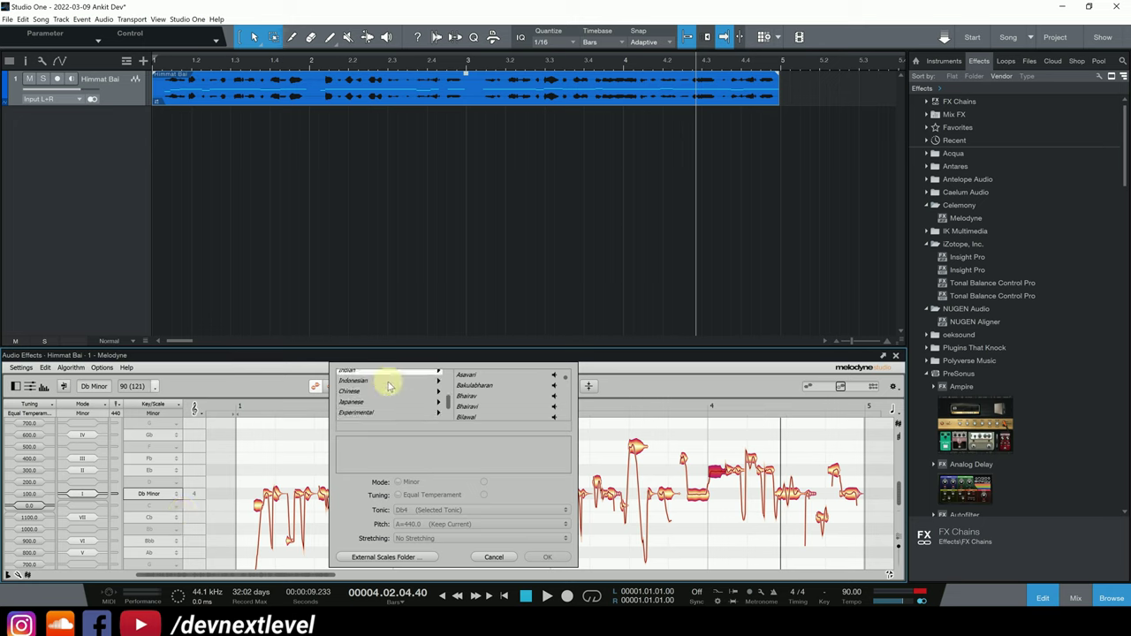
scroll(389, 393, "up", 3)
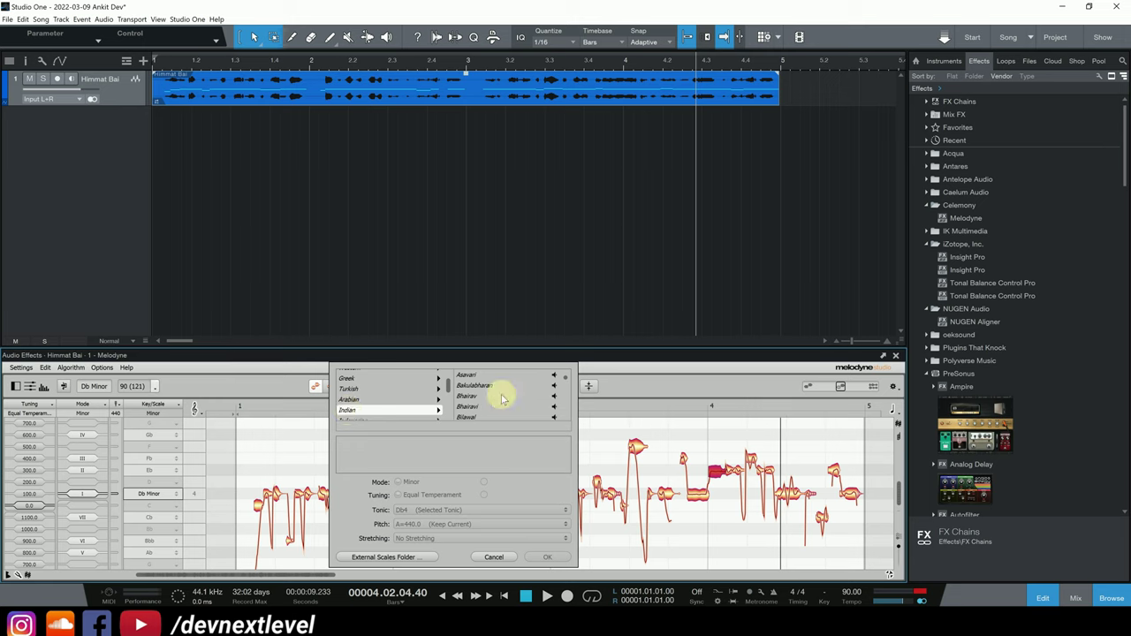
scroll(494, 409, "down", 3)
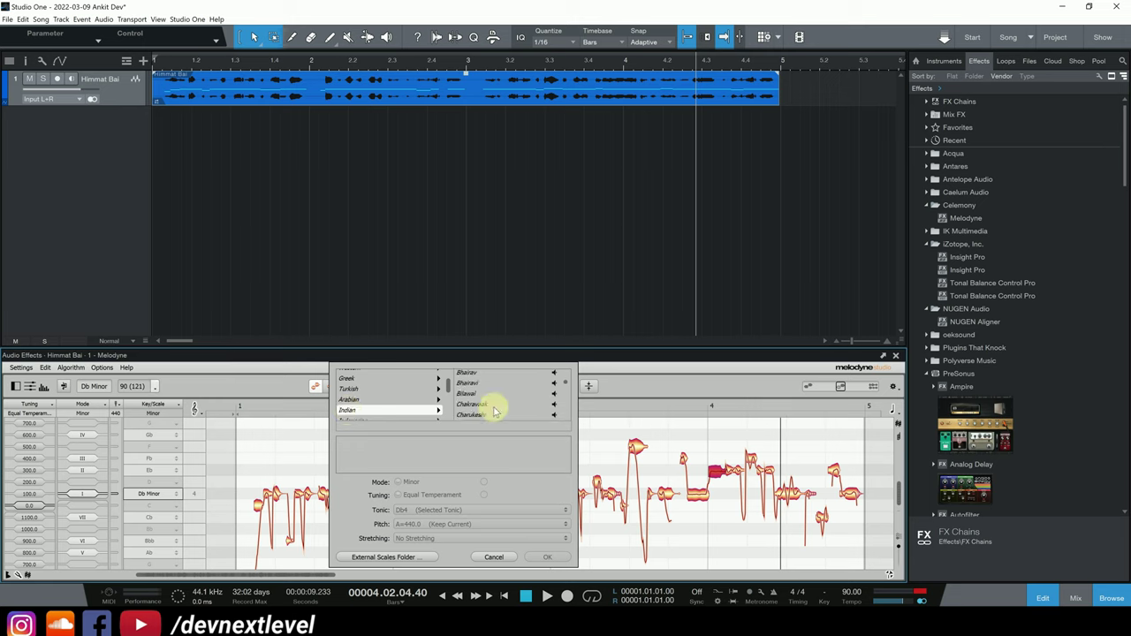
scroll(495, 409, "down", 5)
scroll(495, 409, "down", 2)
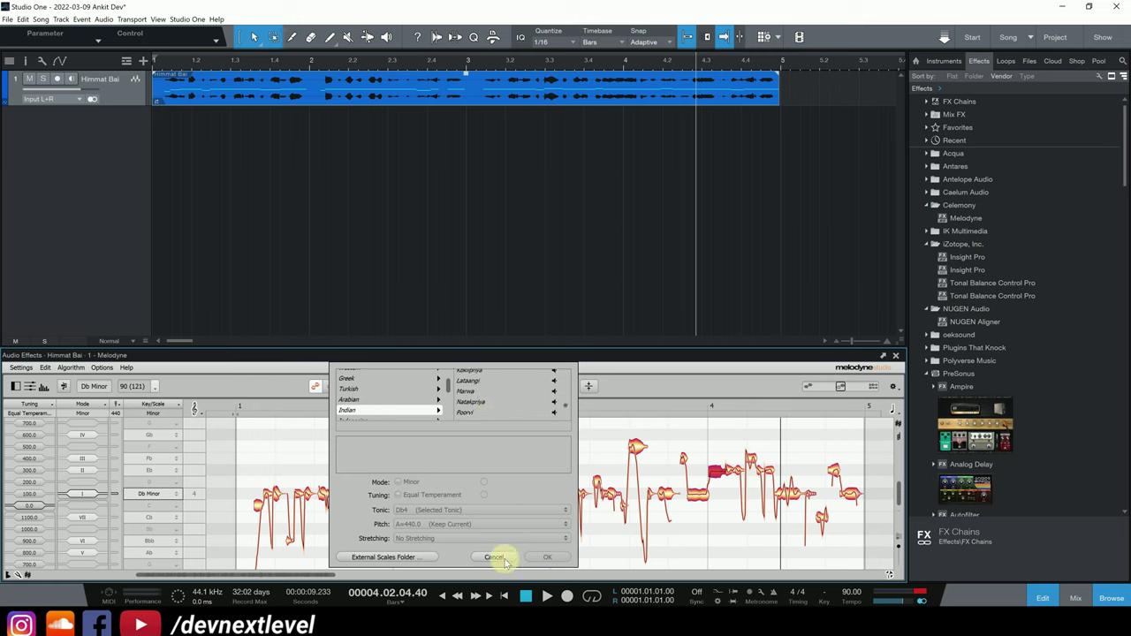
left_click(495, 557)
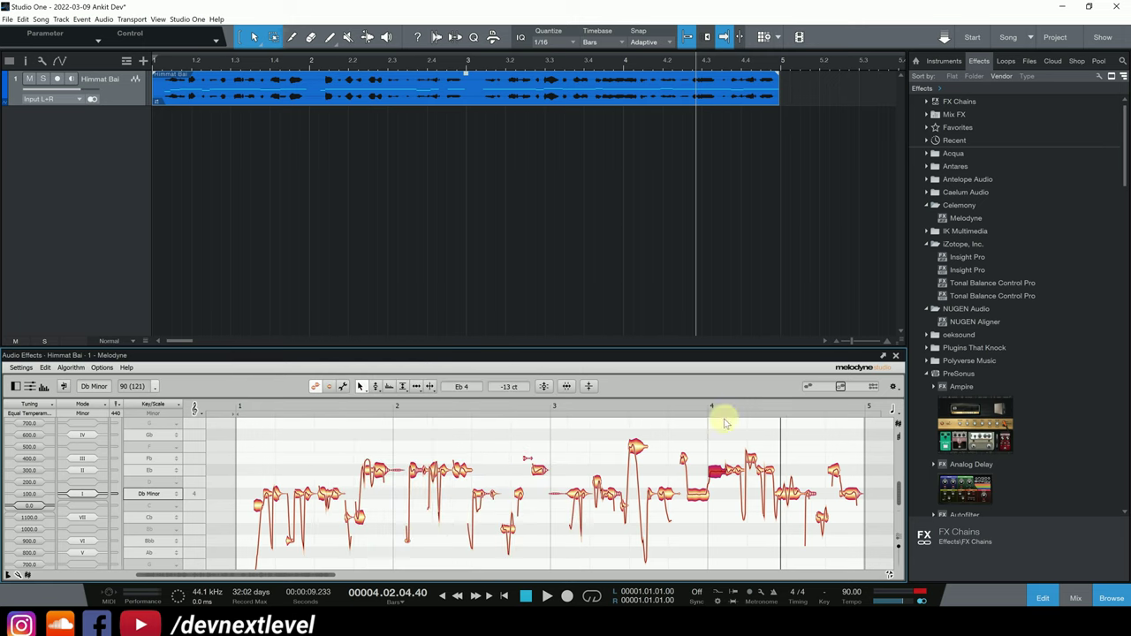